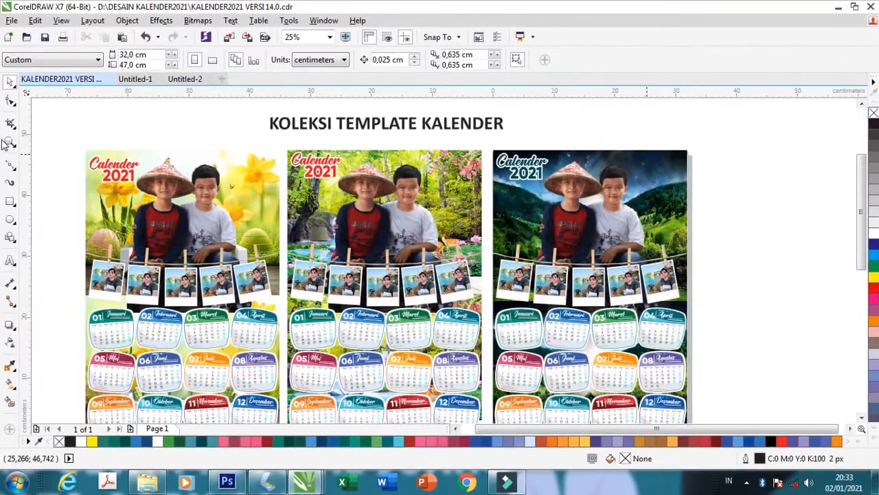
# Step: Examine the three 2021 calendar templates and the spare background images placed below them
pyautogui.click(10, 141)
pyautogui.moveTo(75, 142); pyautogui.dragTo(285, 402)
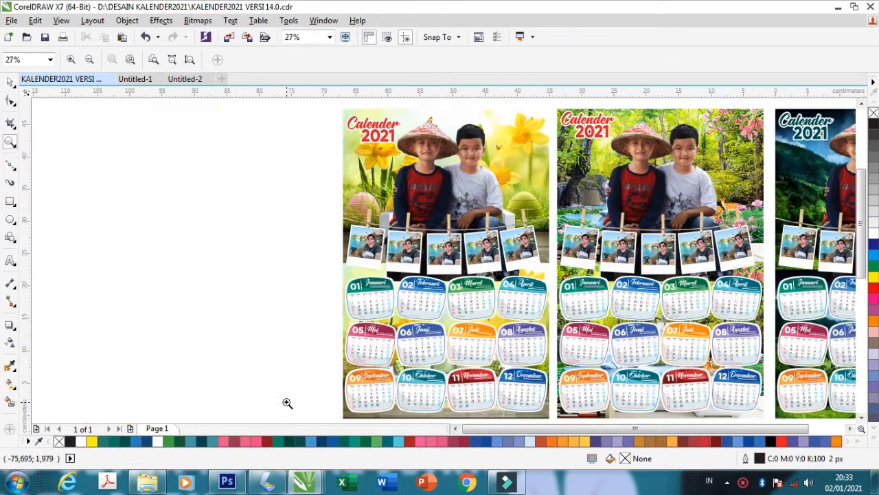
pyautogui.click(850, 428)
pyautogui.click(850, 428)
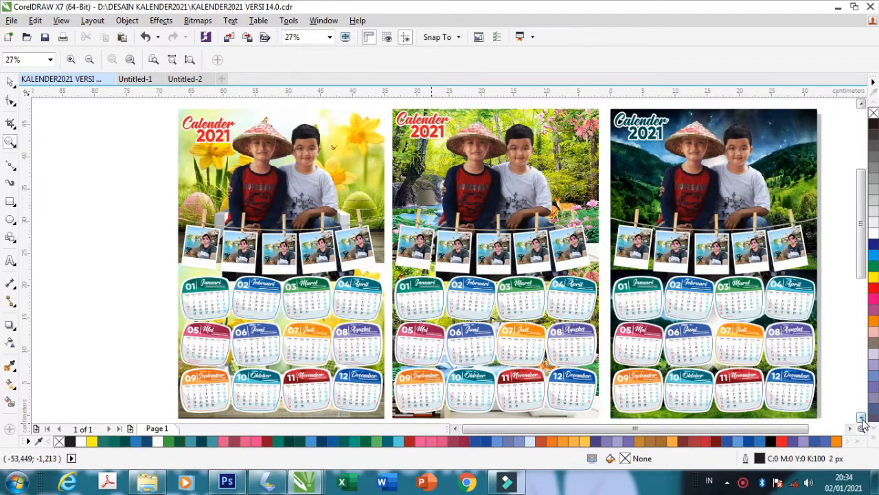
pyautogui.click(863, 419)
pyautogui.click(863, 419)
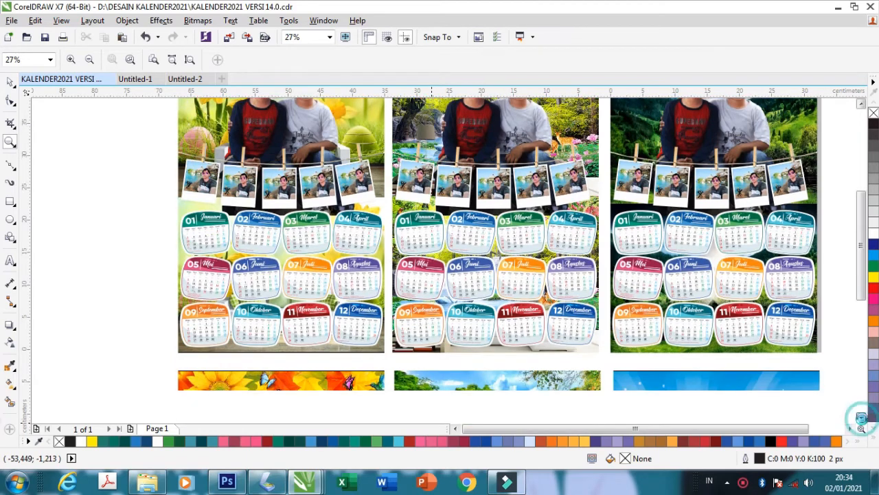
pyautogui.click(862, 419)
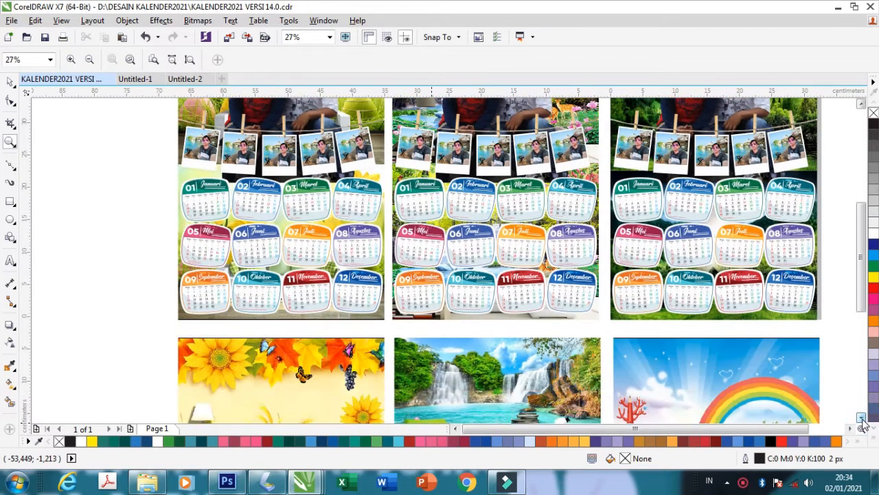
pyautogui.click(862, 419)
pyautogui.click(862, 419)
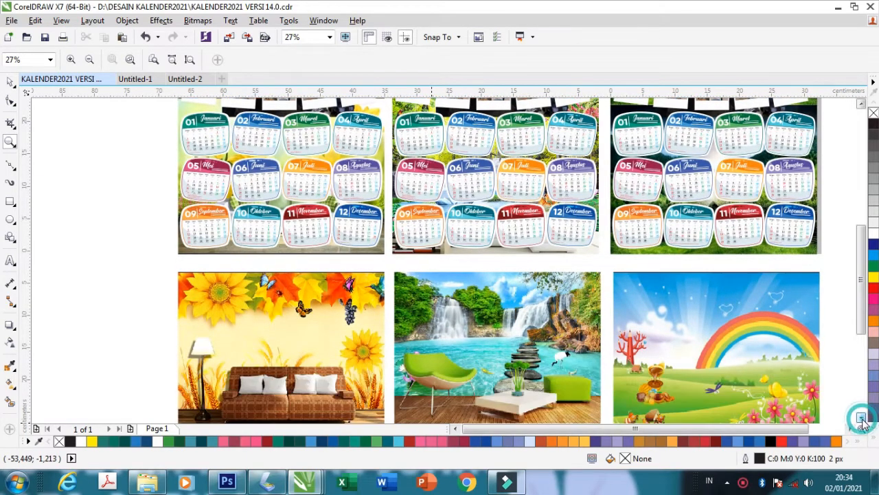
pyautogui.click(862, 419)
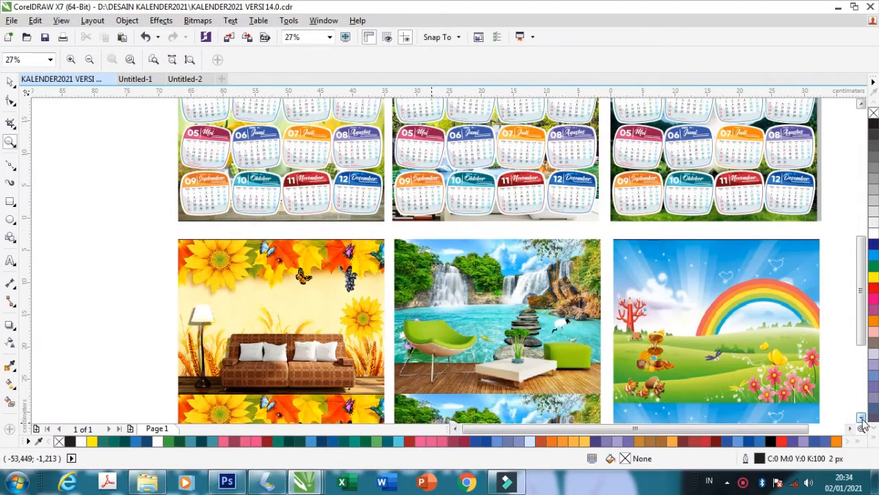
pyautogui.click(862, 419)
pyautogui.click(862, 419)
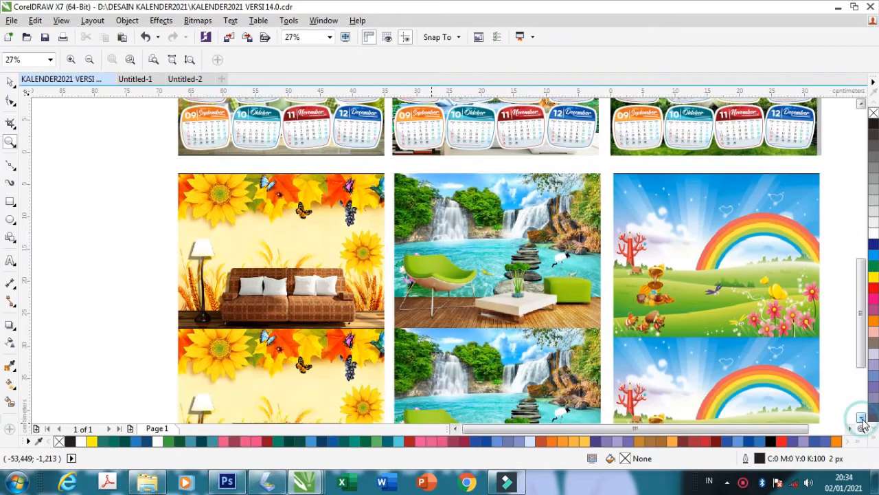
pyautogui.click(862, 419)
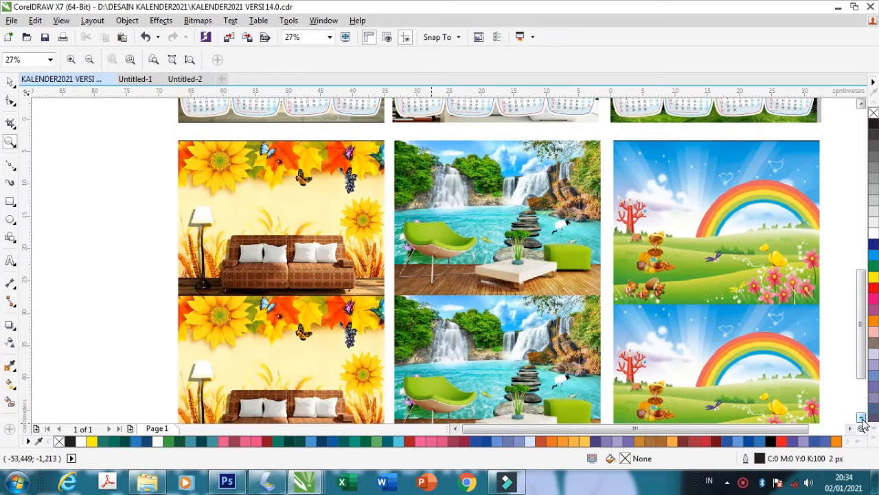
pyautogui.click(862, 419)
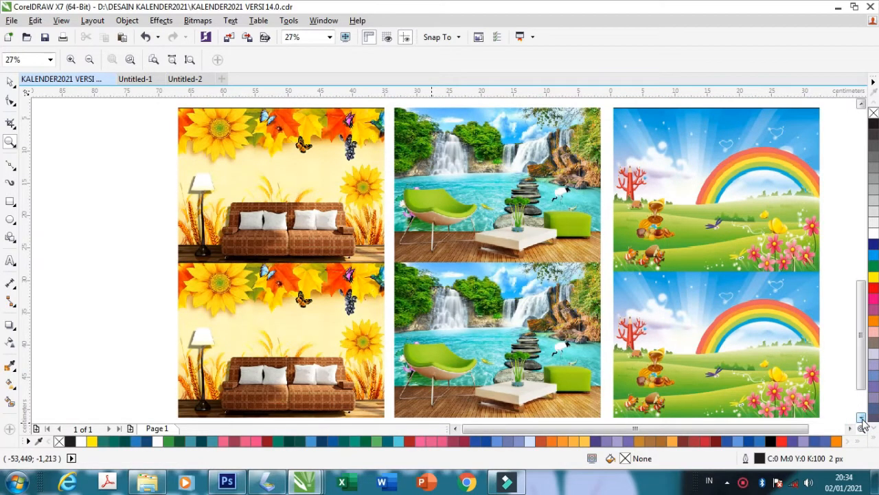
pyautogui.click(862, 419)
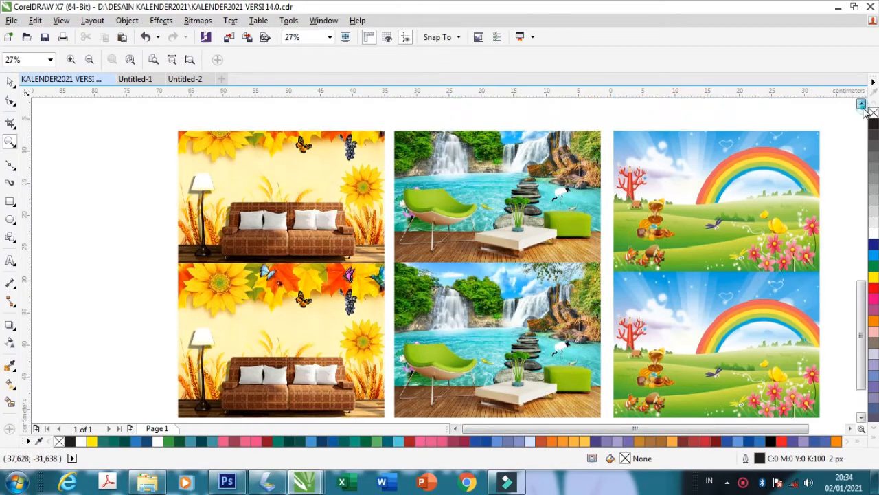
pyautogui.click(861, 104)
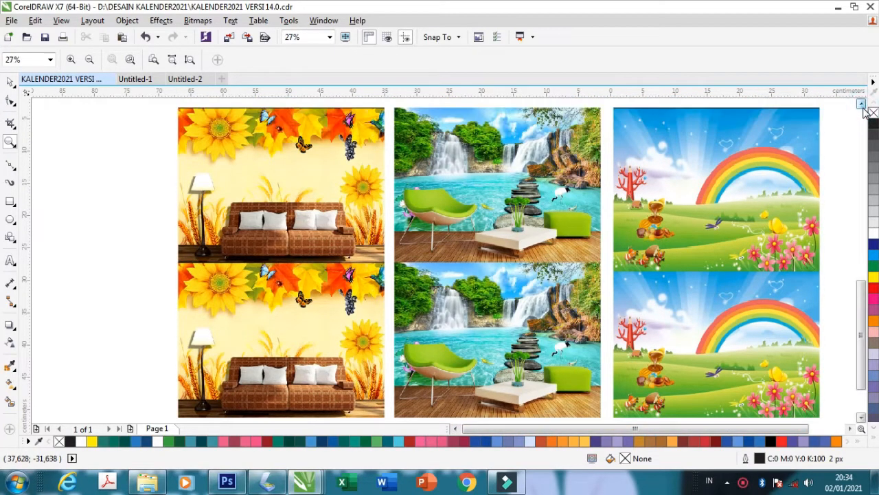
pyautogui.click(862, 105)
pyautogui.click(861, 103)
pyautogui.click(861, 103)
pyautogui.click(861, 103)
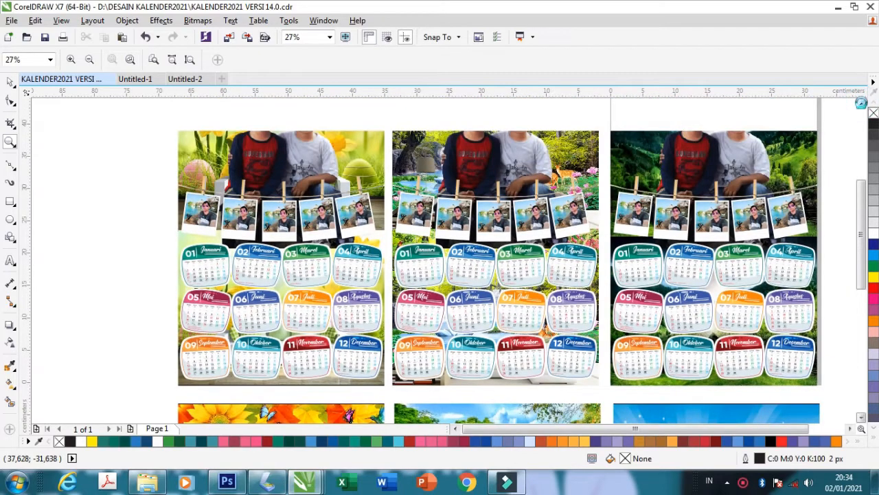
pyautogui.click(862, 103)
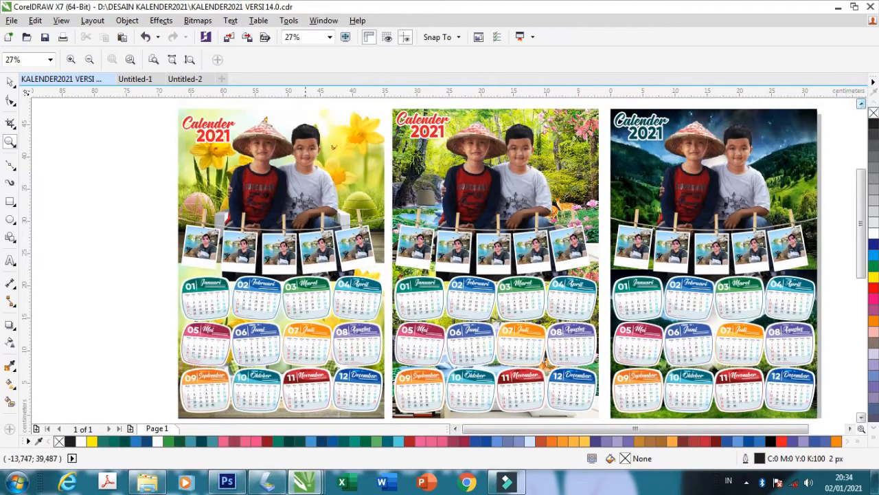
# Step: Inspect the leftmost hanging polaroid photo frame on the first calendar template
pyautogui.click(9, 81)
pyautogui.click(100, 174)
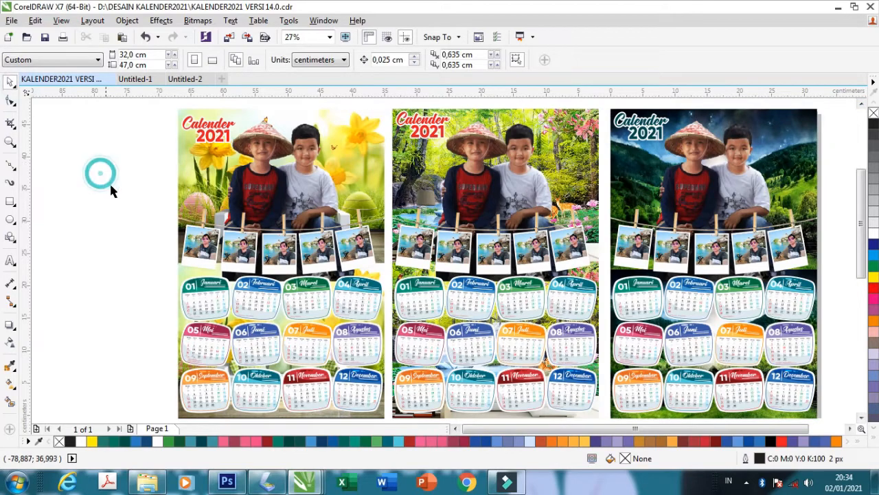
pyautogui.click(218, 253)
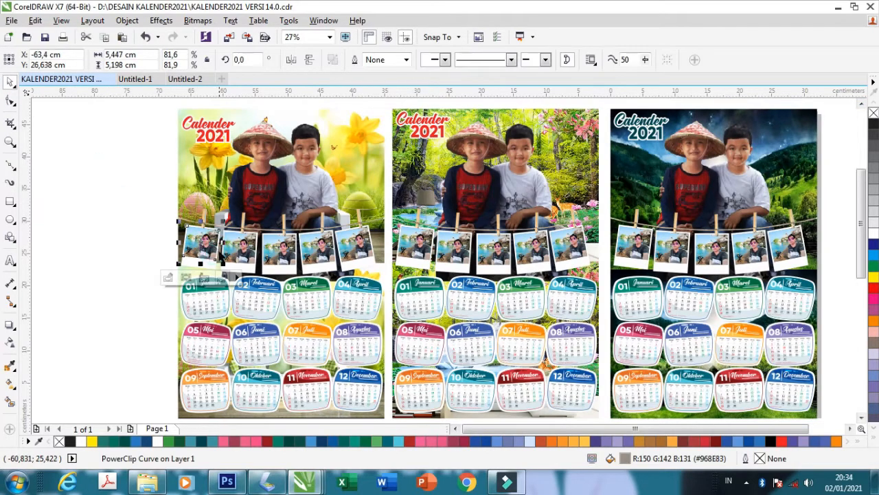
pyautogui.click(97, 249)
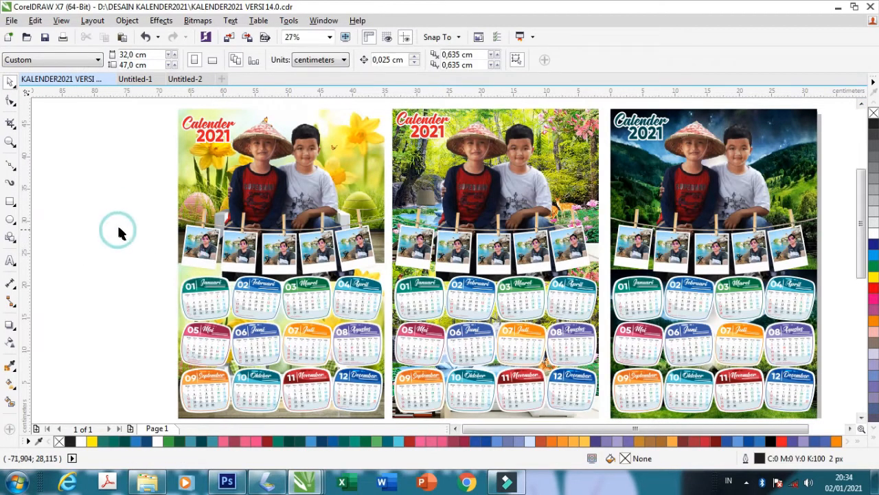
pyautogui.scroll(2, 118, 229)
pyautogui.click(262, 268)
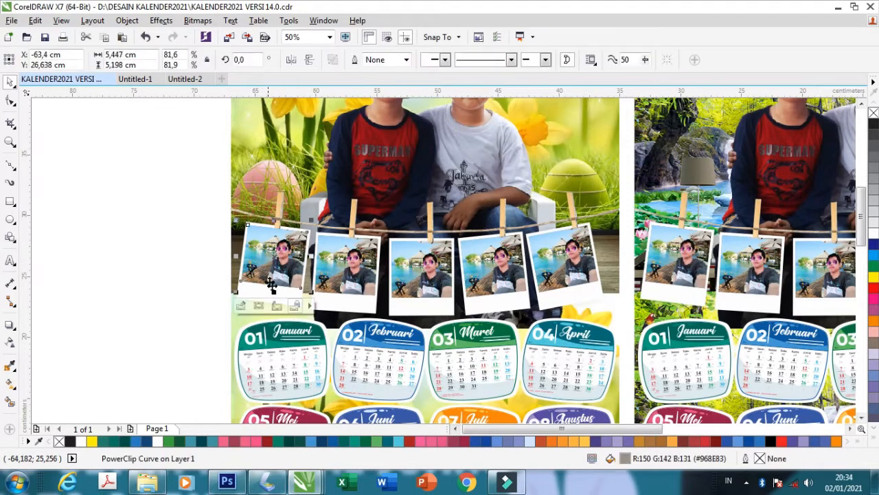
pyautogui.scroll(3, 249, 318)
pyautogui.scroll(-2, 310, 302)
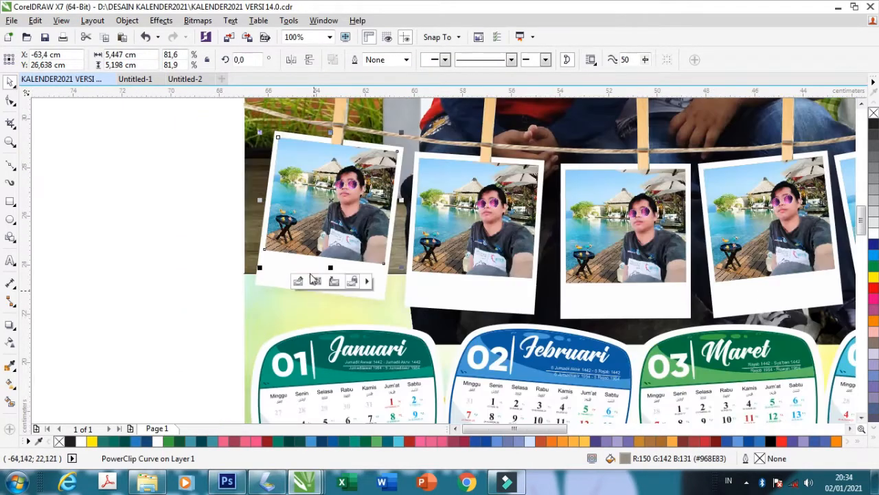
pyautogui.click(137, 202)
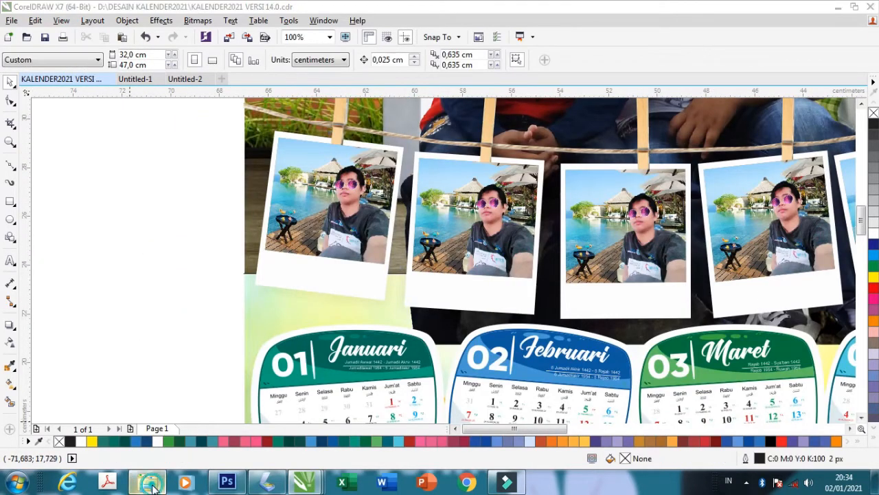
# Step: Import the SweetSnap_20180608_145601 photo from the Pictures library into the blank area beside the first calendar
pyautogui.click(147, 482)
pyautogui.click(50, 205)
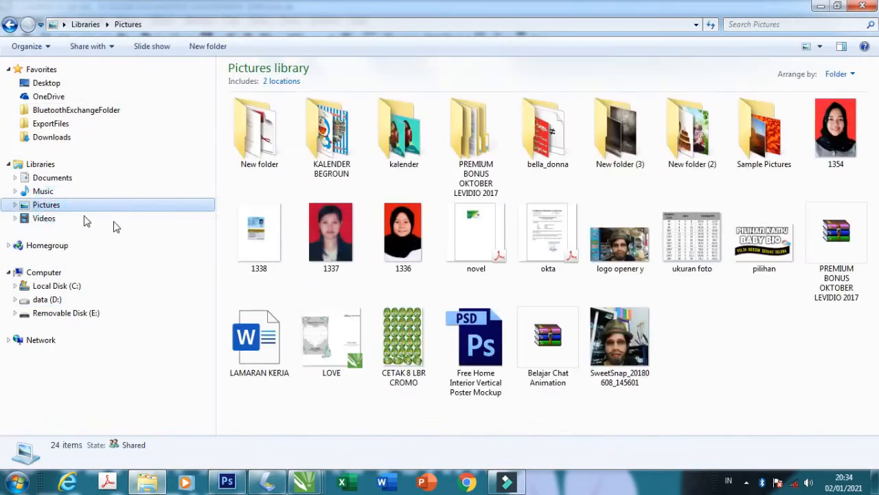
pyautogui.moveTo(543, 381); pyautogui.dragTo(88, 295)
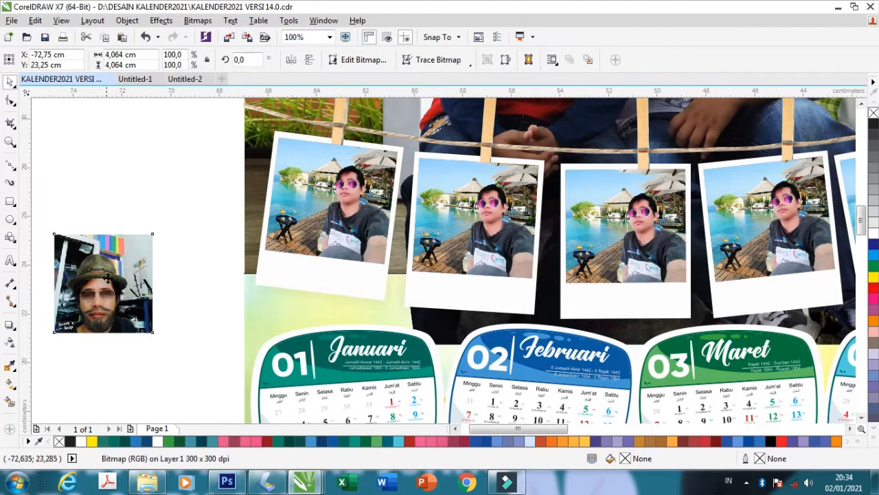
# Step: Extract the photo from the first polaroid frame's PowerClip and move it to the blank area beyond the imported portrait
pyautogui.scroll(2, 310, 213)
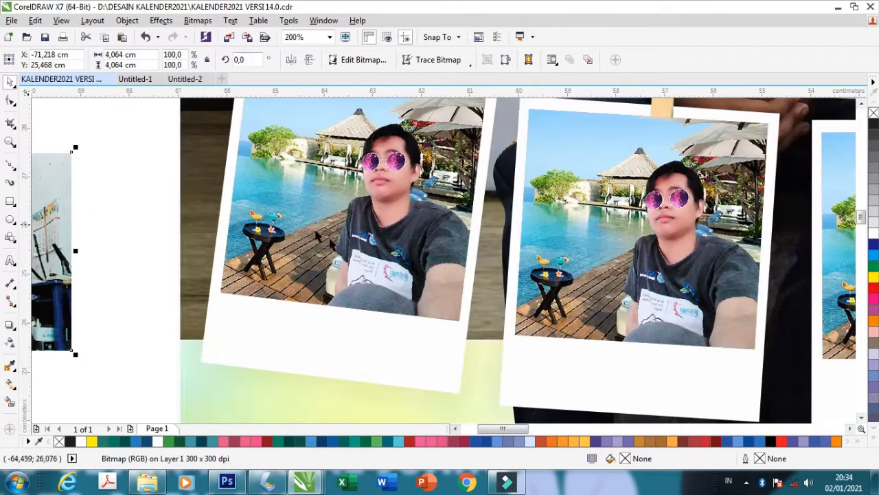
pyautogui.click(386, 295)
pyautogui.click(356, 340)
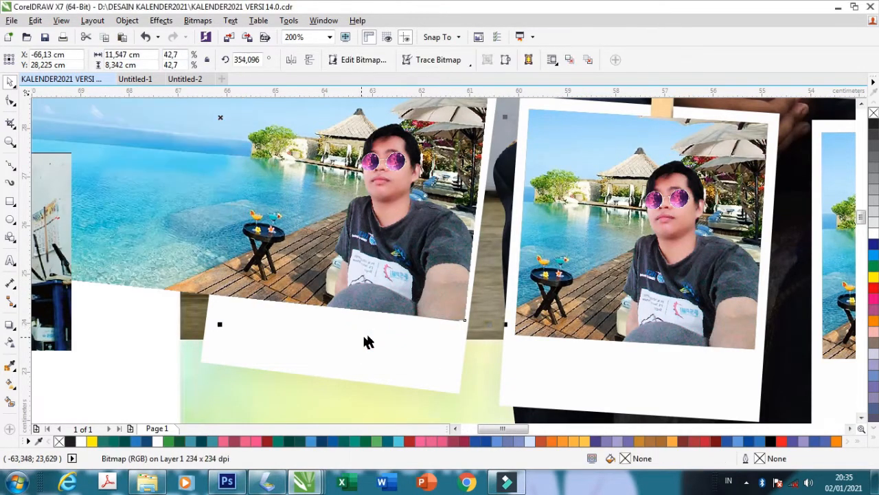
pyautogui.scroll(-2, 437, 322)
pyautogui.scroll(-1, 437, 322)
pyautogui.moveTo(405, 285); pyautogui.dragTo(245, 298)
pyautogui.scroll(1, 245, 298)
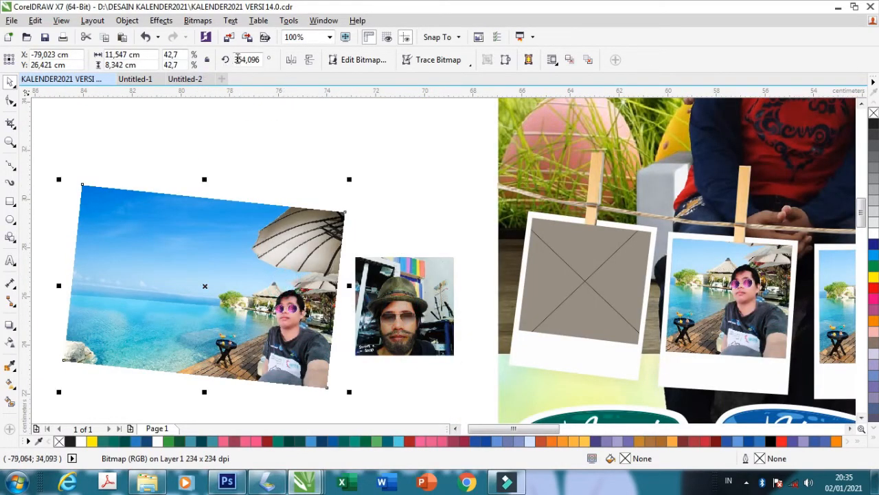
# Step: Set the imported portrait's rotation to 354,096 degrees to match the tilt of the extracted photo
pyautogui.click(404, 306)
pyautogui.moveTo(257, 61); pyautogui.dragTo(220, 63)
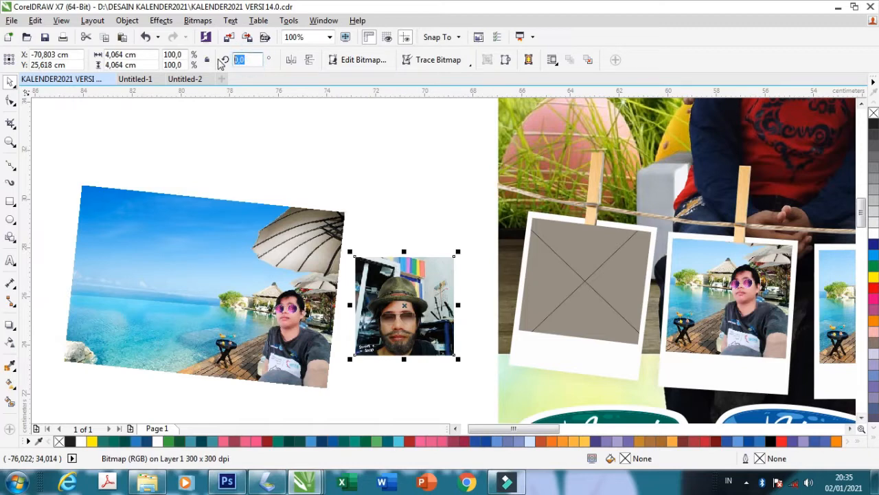
pyautogui.write('354,098')
pyautogui.click(394, 178)
pyautogui.click(422, 201)
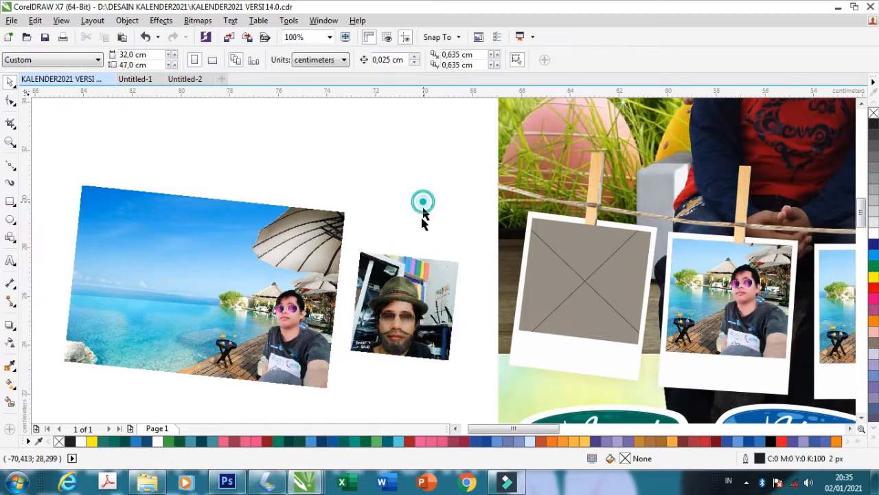
# Step: PowerClip the rotated portrait inside the empty first polaroid frame
pyautogui.rightClick(424, 294)
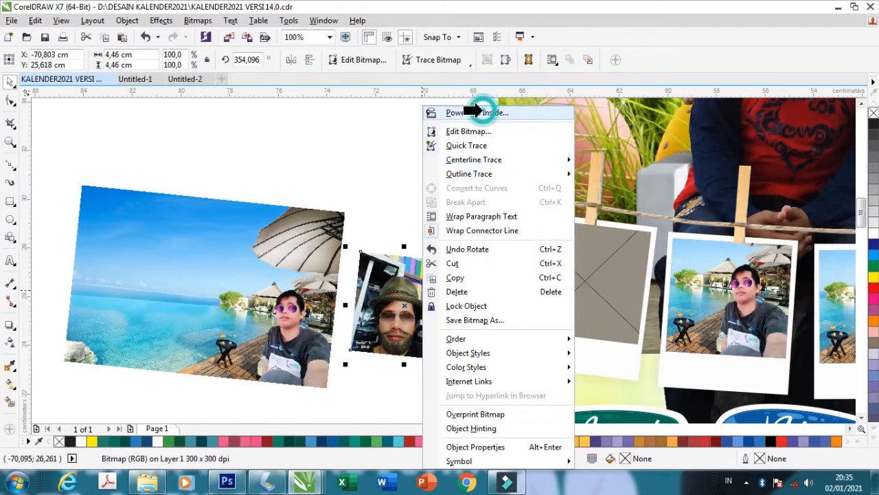
pyautogui.click(485, 113)
pyautogui.click(560, 274)
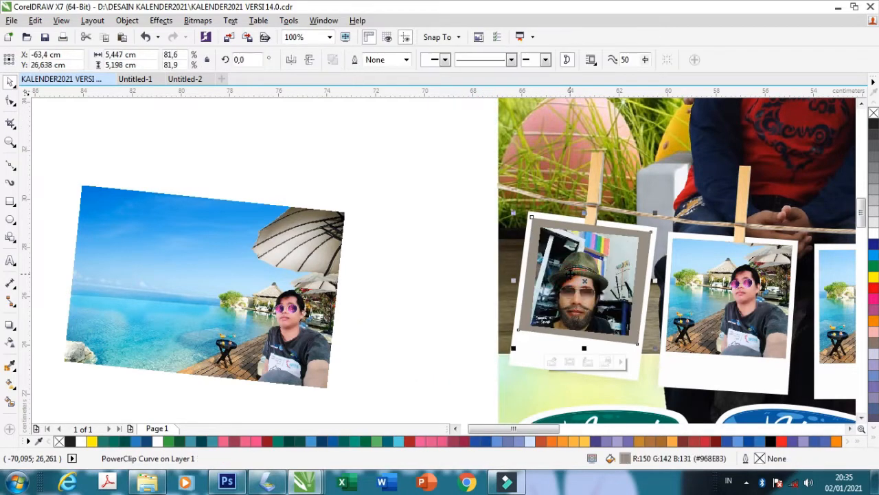
# Step: Edit the first frame's PowerClip contents, scaling the portrait to 130% and shifting it slightly to fill the frame, then finish editing
pyautogui.click(584, 362)
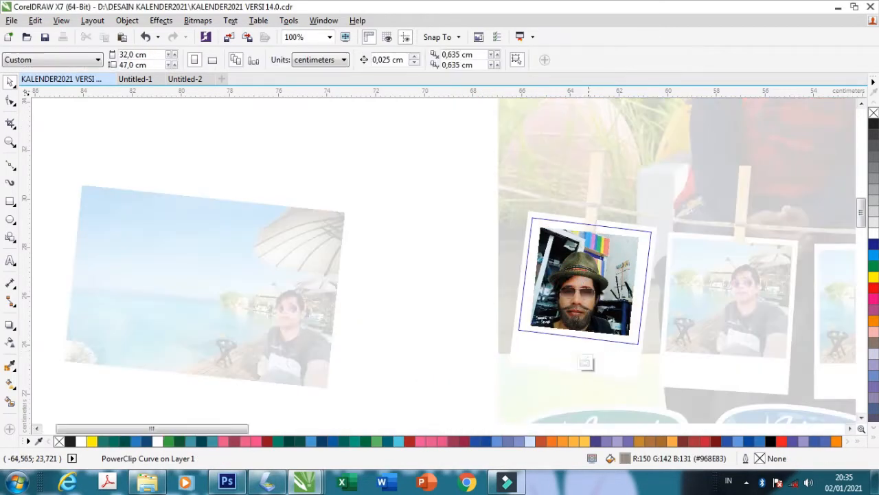
pyautogui.moveTo(643, 339); pyautogui.dragTo(661, 363)
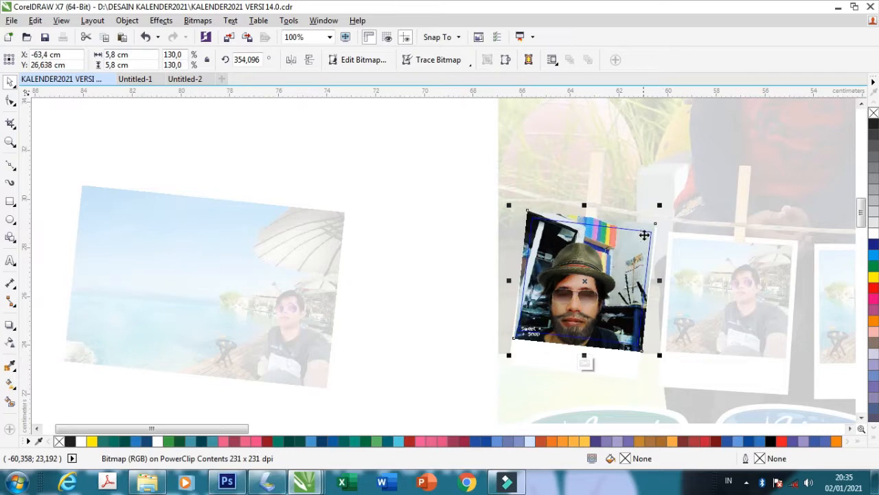
pyautogui.scroll(2, 643, 257)
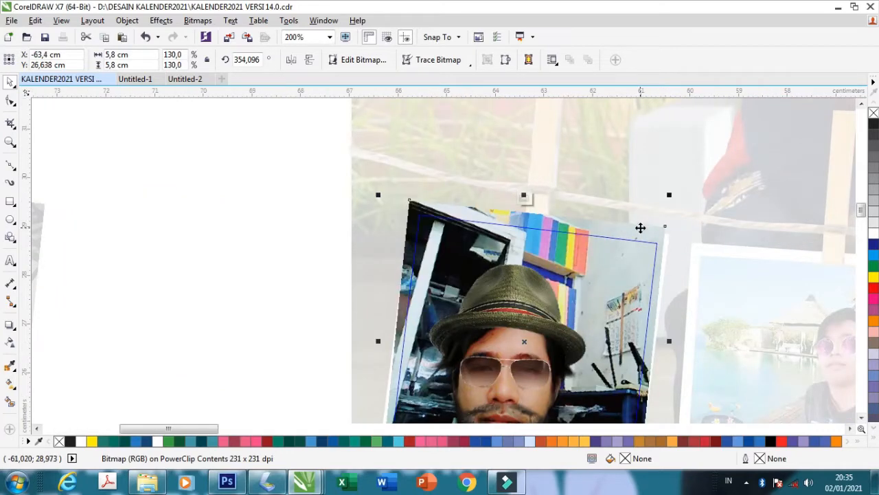
pyautogui.moveTo(641, 228); pyautogui.dragTo(642, 230)
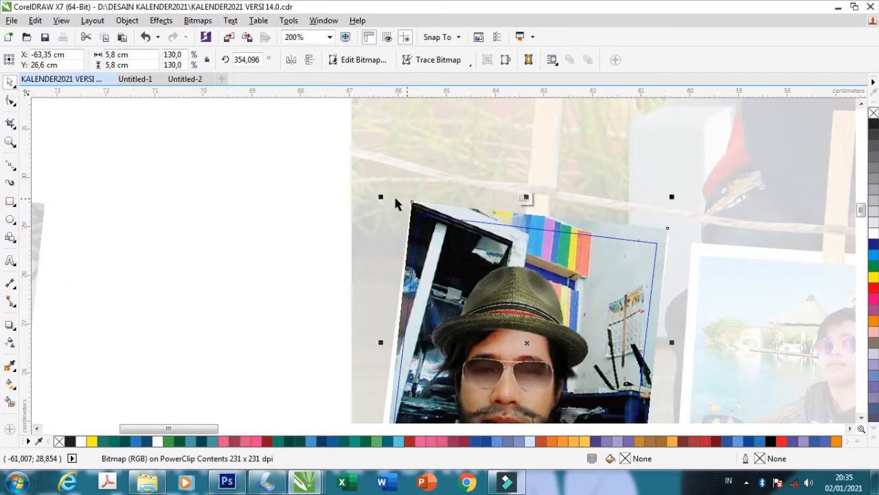
pyautogui.click(523, 198)
pyautogui.scroll(-2, 416, 203)
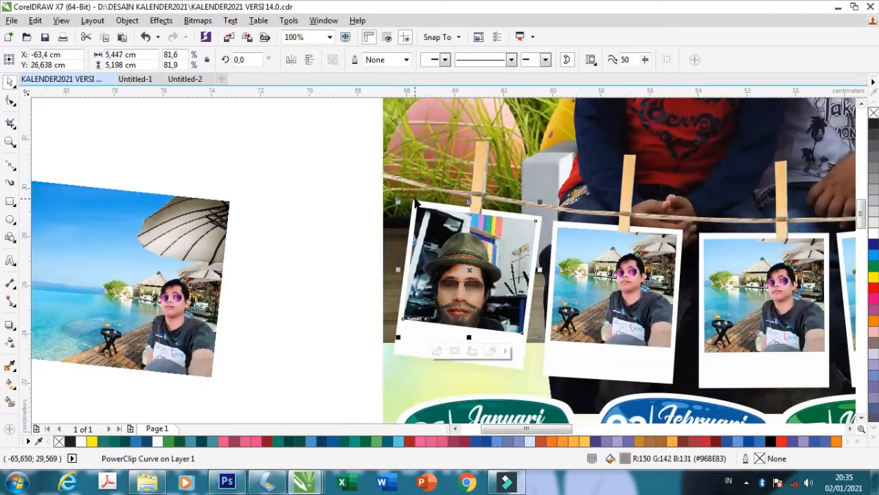
# Step: Delete the extracted pool photo lying beside the calendar
pyautogui.click(343, 249)
pyautogui.moveTo(173, 264); pyautogui.dragTo(173, 271)
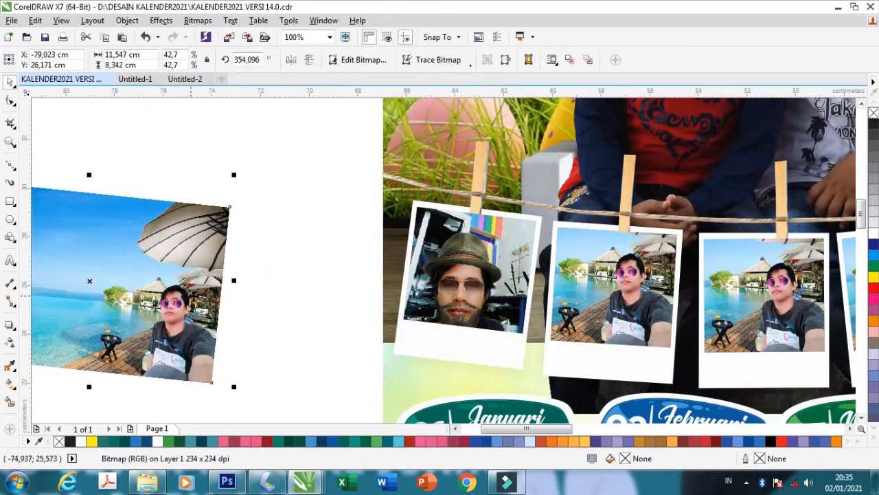
pyautogui.press('Delete')
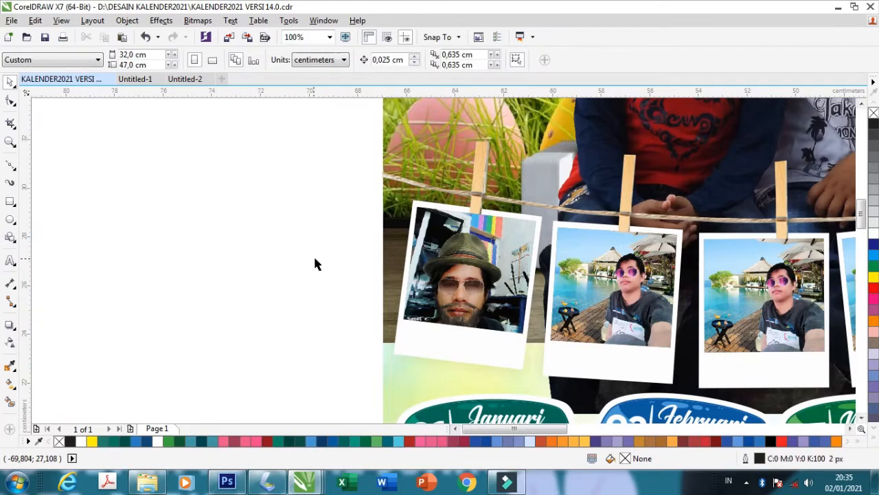
# Step: Add the artistic text "Nice" on the empty area beside the first calendar
pyautogui.scroll(-1, 315, 265)
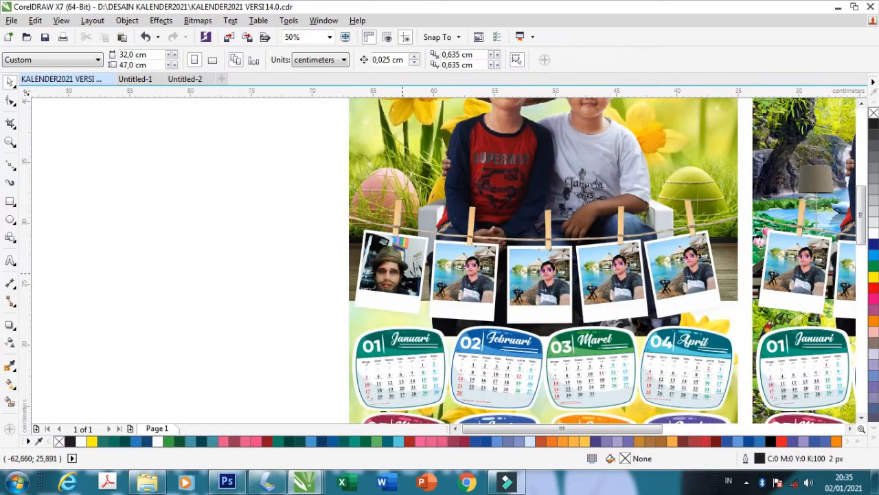
pyautogui.scroll(1, 395, 281)
pyautogui.click(166, 264)
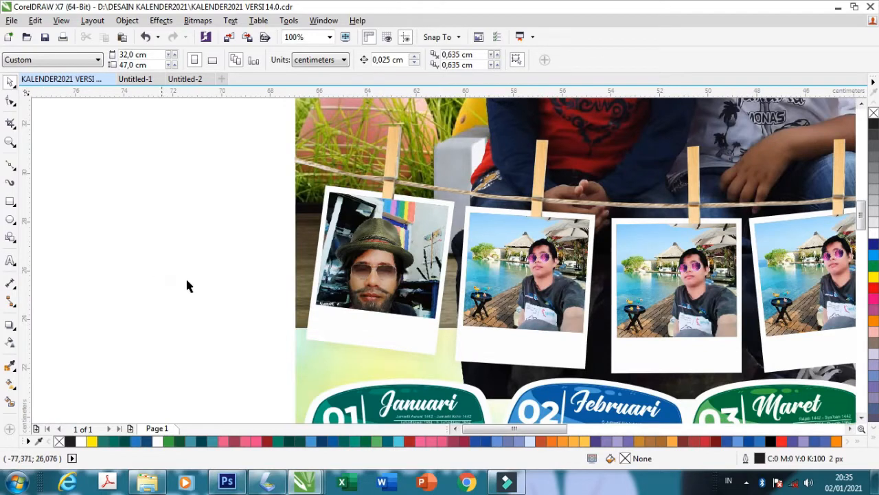
pyautogui.click(10, 260)
pyautogui.click(204, 304)
pyautogui.scroll(1, 216, 303)
pyautogui.scroll(-1, 221, 297)
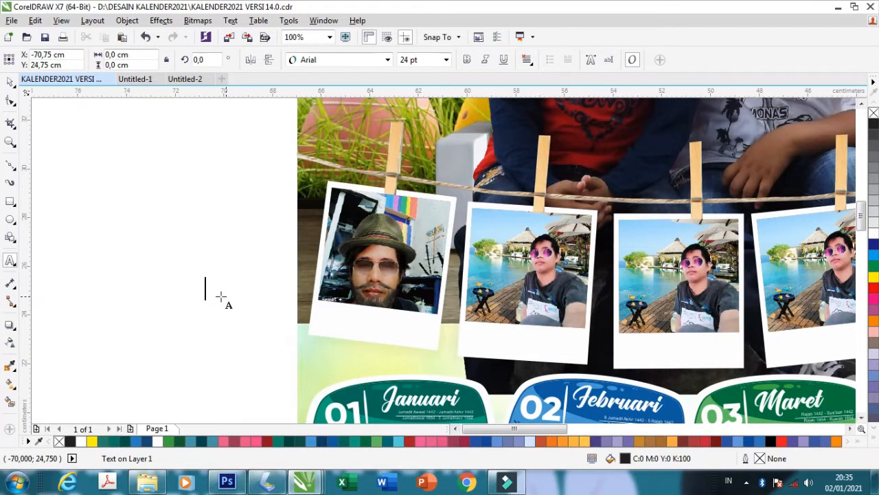
pyautogui.write('ni')
pyautogui.press('capslock')
pyautogui.write('Ni')
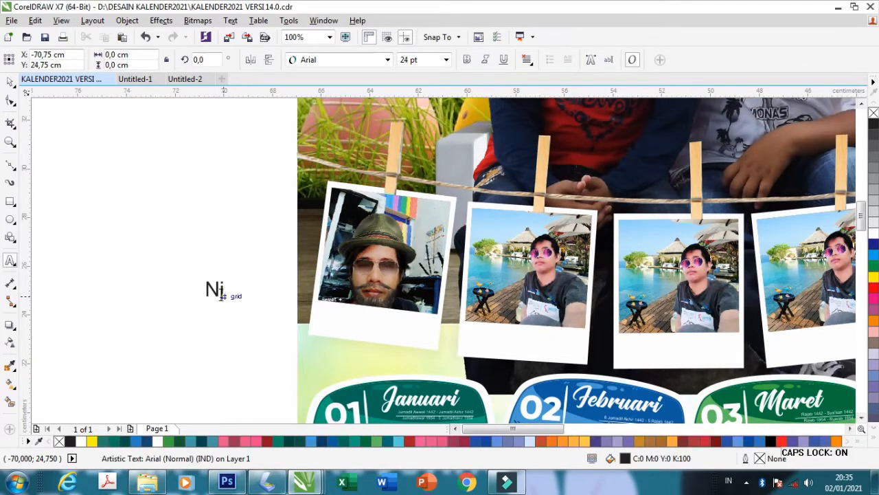
pyautogui.press('capslock')
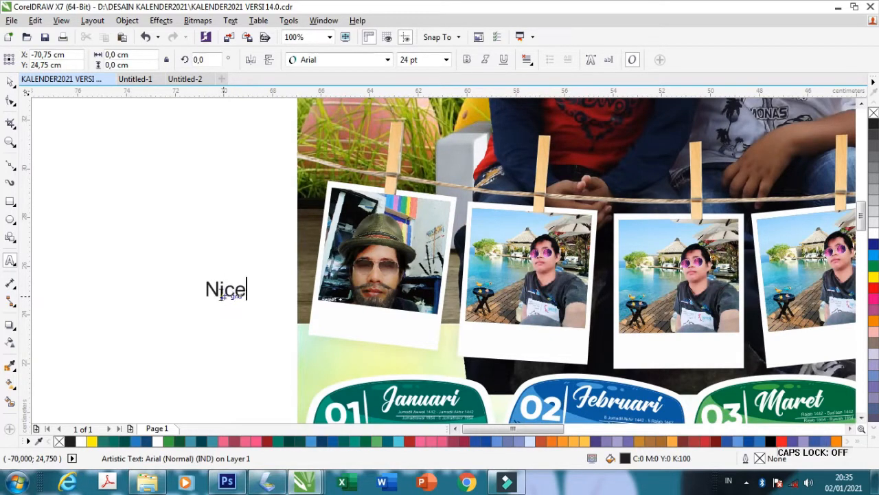
# Step: Move the "Nice" text onto the first polaroid's blank lower border and rotate it to about 355,948 degrees
pyautogui.click(10, 81)
pyautogui.scroll(1, 379, 325)
pyautogui.click(379, 327)
pyautogui.moveTo(239, 291); pyautogui.dragTo(408, 305)
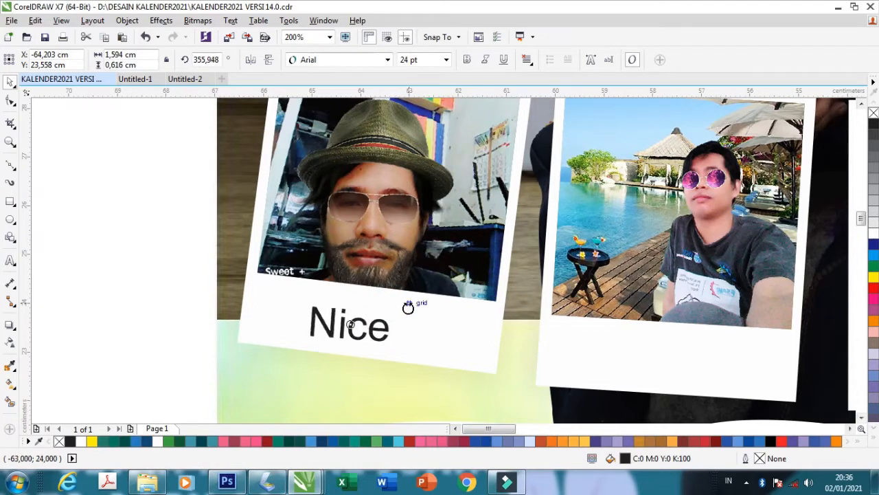
# Step: Change the "Nice" caption's font to Calibri
pyautogui.click(313, 61)
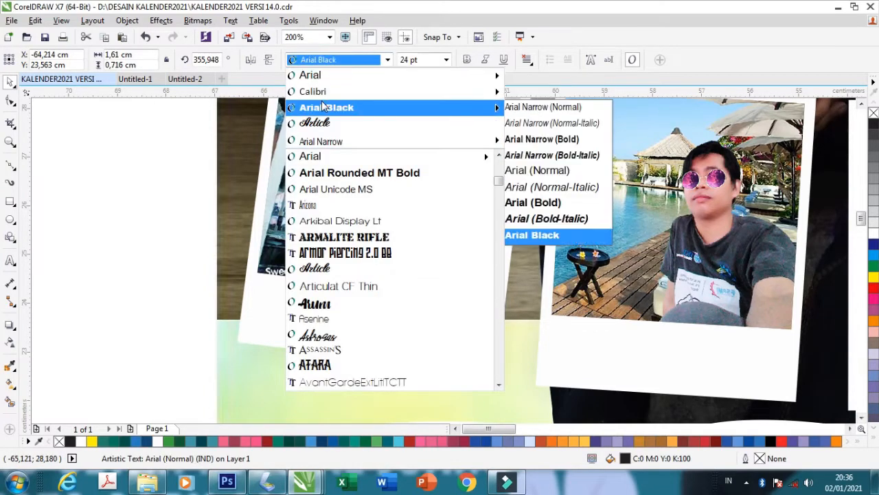
pyautogui.moveTo(366, 96)
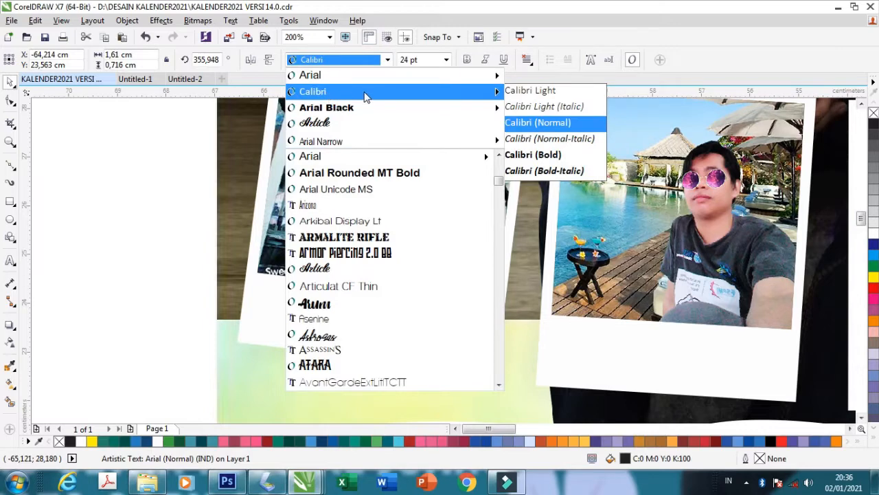
pyautogui.click(534, 154)
pyautogui.click(92, 281)
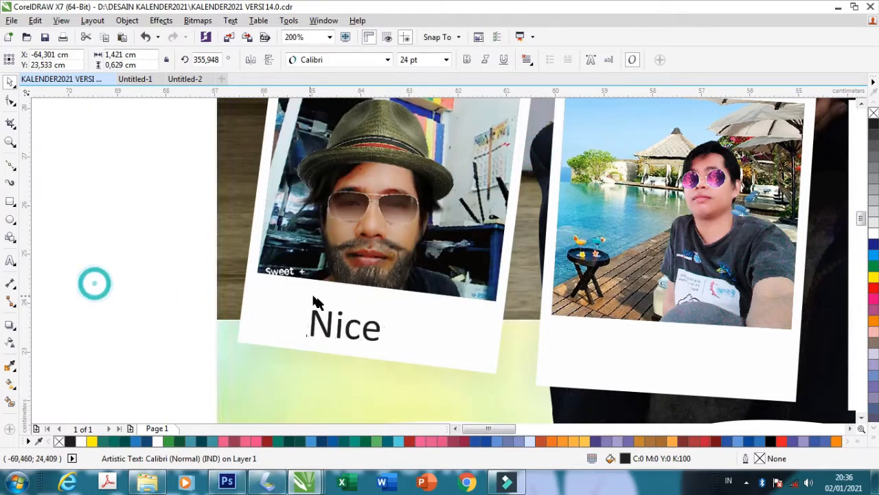
# Step: Enlarge the "Nice" caption to about 28,6 pt and tilt it to about 353,24 degrees to match the polaroid frame
pyautogui.click(347, 326)
pyautogui.moveTo(385, 305); pyautogui.dragTo(441, 292)
pyautogui.scroll(1, 360, 317)
pyautogui.click(361, 318)
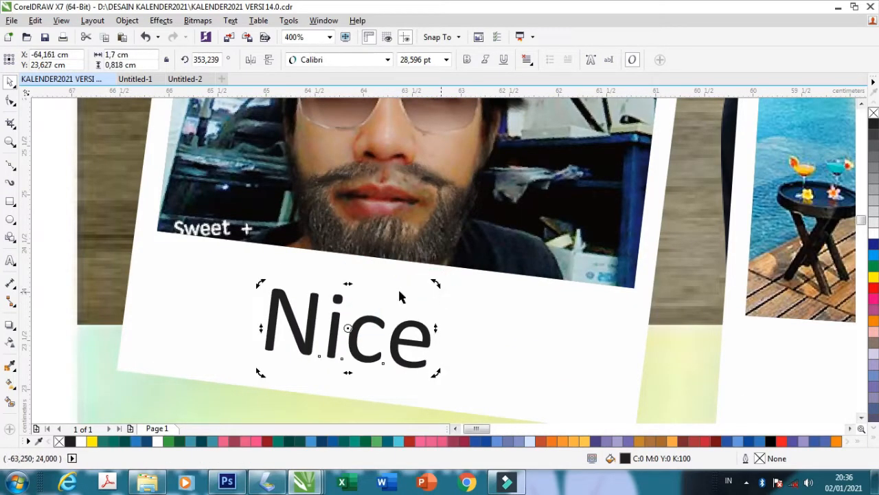
# Step: Fill the "Nice" caption with red (C:0 M:100 Y:100 K:0)
pyautogui.click(53, 276)
pyautogui.click(278, 309)
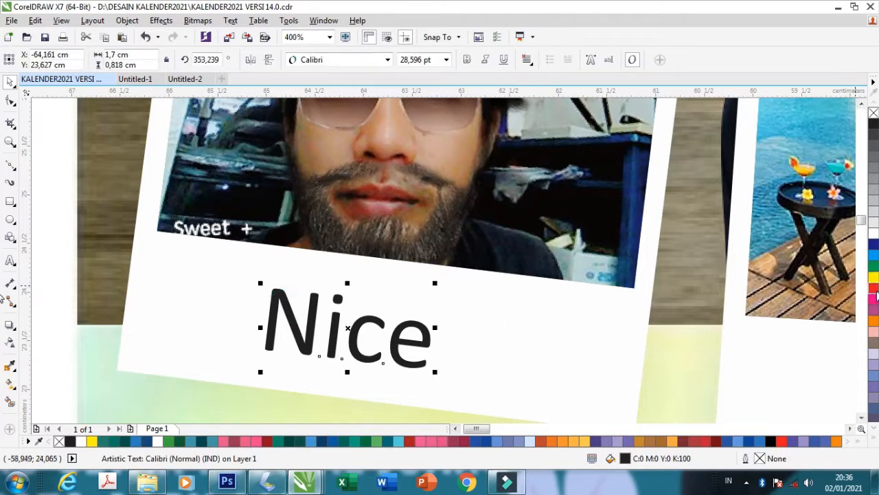
pyautogui.click(874, 288)
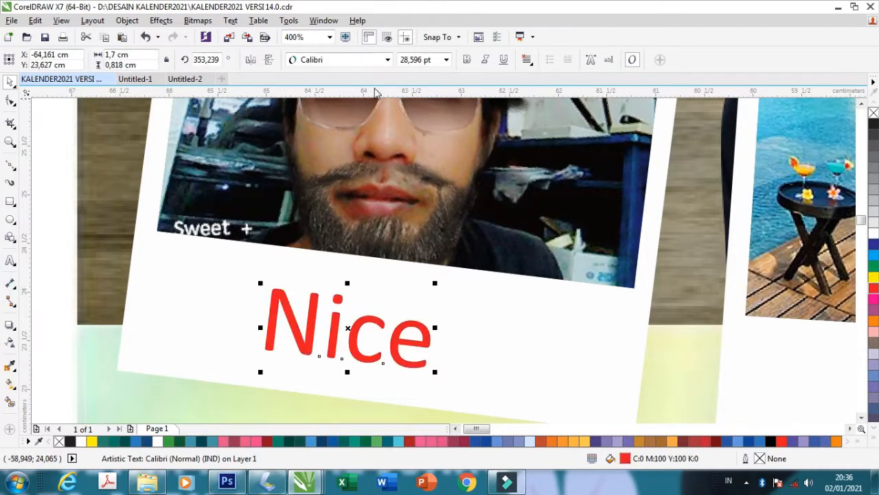
# Step: Set the "Nice" caption's font to Arial Black and shift it slightly left within the polaroid border
pyautogui.click(388, 59)
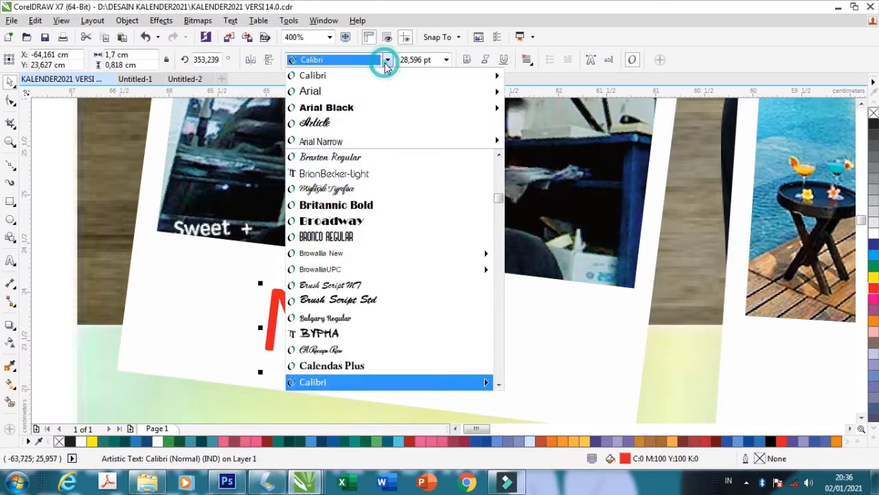
pyautogui.click(344, 110)
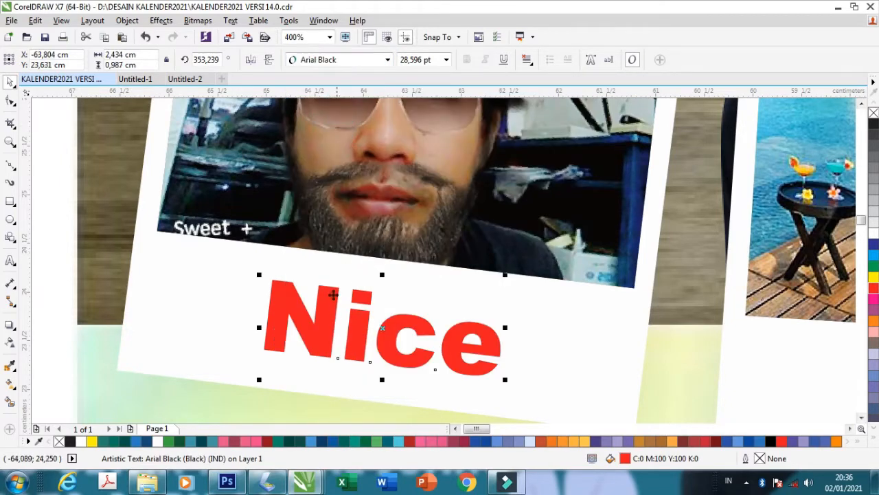
pyautogui.moveTo(338, 310); pyautogui.dragTo(333, 308)
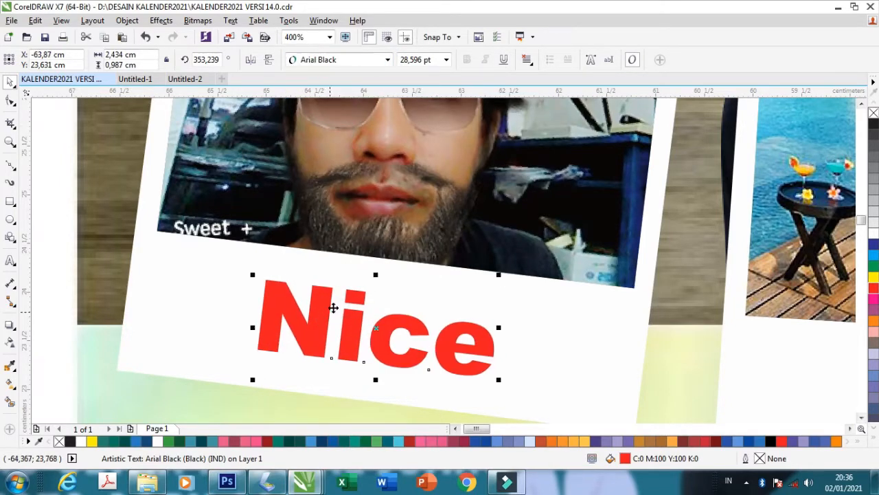
pyautogui.scroll(-3, 333, 308)
pyautogui.click(147, 250)
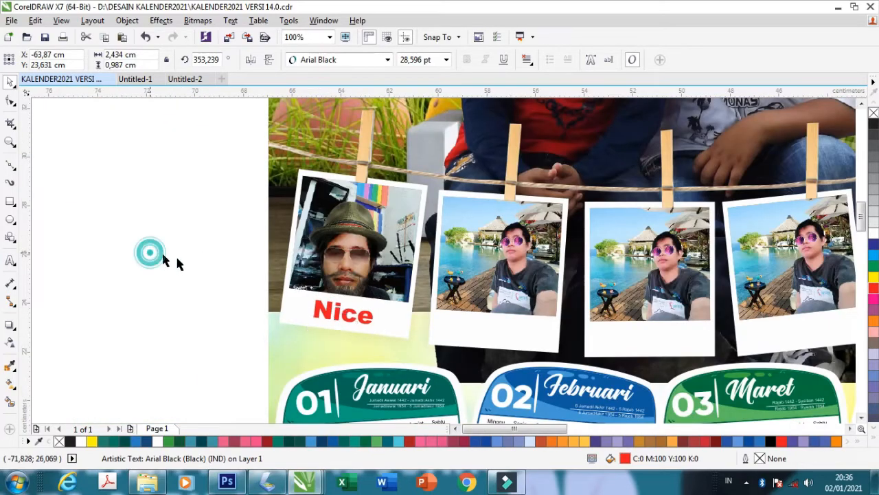
# Step: Look over the finished calendar with its caption, the whole template collection and the alternative backgrounds below
pyautogui.scroll(-1, 212, 280)
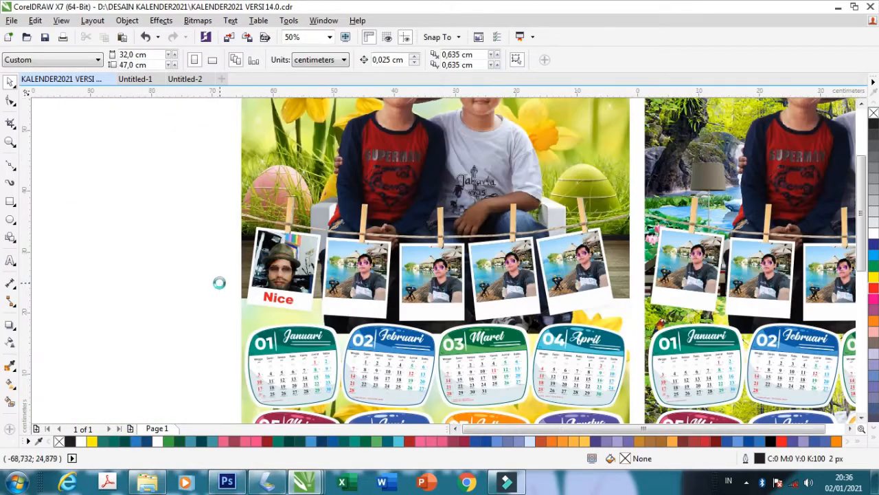
pyautogui.scroll(-1, 219, 283)
pyautogui.scroll(1, 313, 164)
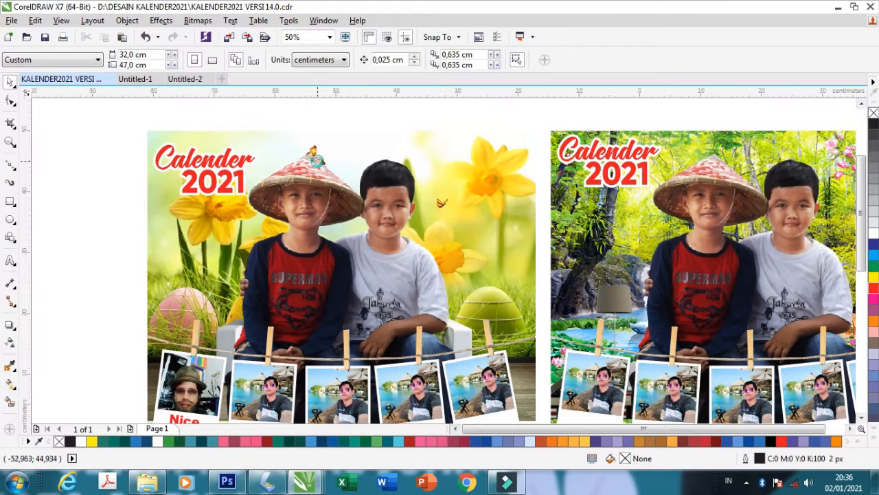
pyautogui.scroll(-1, 317, 167)
pyautogui.click(172, 219)
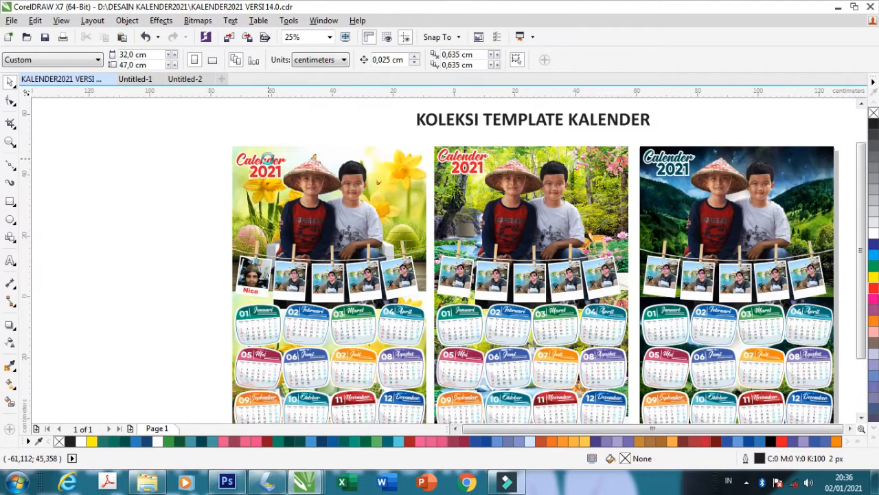
pyautogui.scroll(-1, 271, 165)
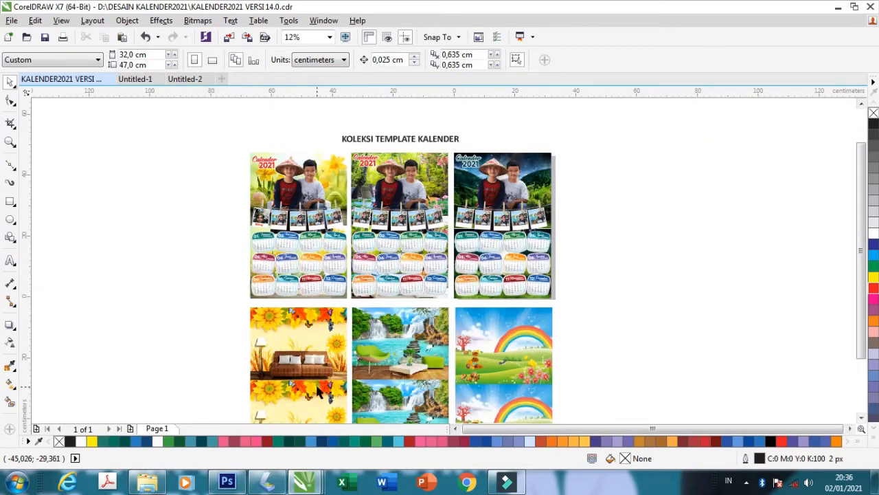
pyautogui.click(614, 287)
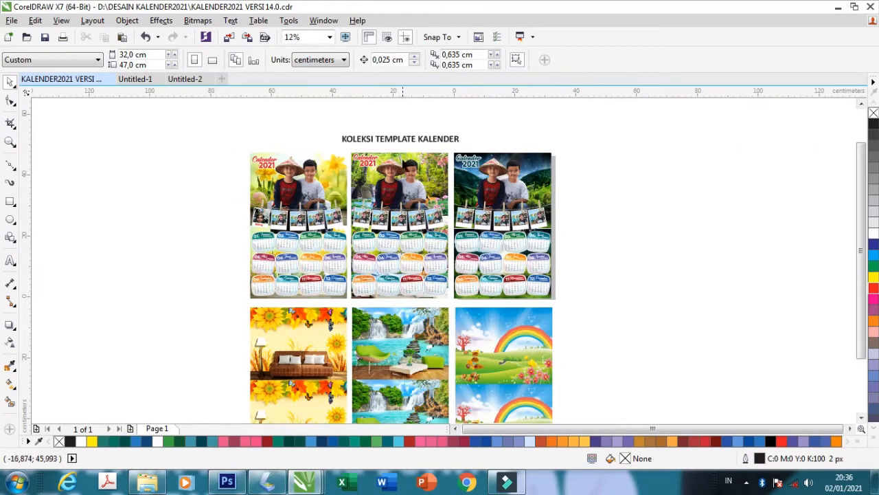
# Step: Ungroup the objects of the second calendar, the one with the forest background
pyautogui.scroll(1, 405, 162)
pyautogui.click(450, 169)
pyautogui.rightClick(461, 149)
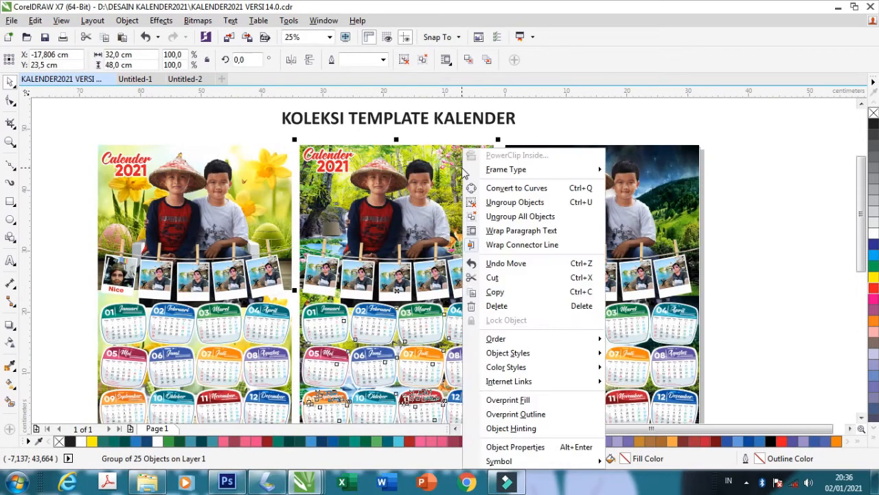
pyautogui.click(516, 202)
pyautogui.click(754, 252)
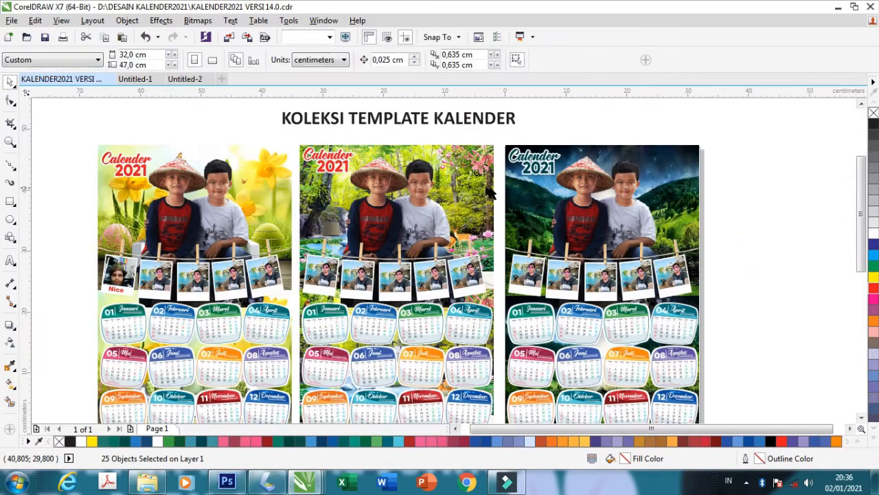
# Step: Try moving the second calendar's forest background aside and the waterfall background onto the third calendar, and undo both moves
pyautogui.scroll(-2, 485, 186)
pyautogui.moveTo(485, 186); pyautogui.dragTo(275, 188)
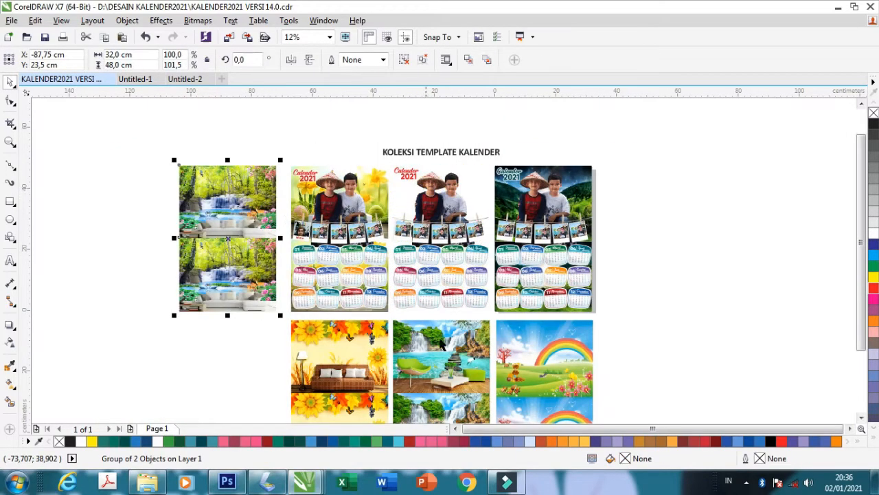
pyautogui.click(448, 348)
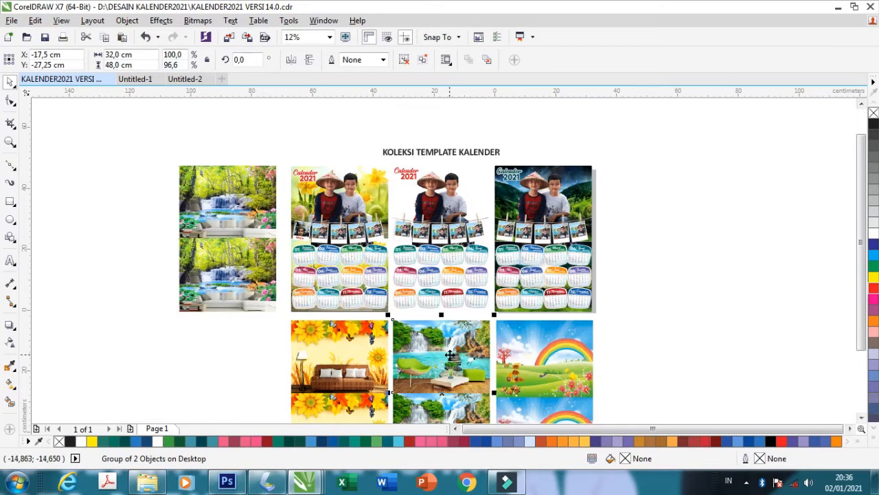
pyautogui.moveTo(450, 349); pyautogui.dragTo(551, 194)
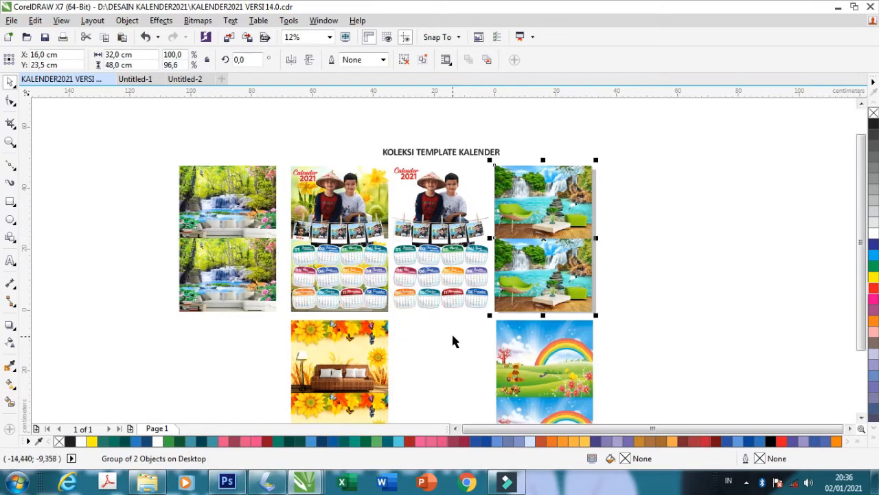
pyautogui.hotkey('ctrl', 'z')
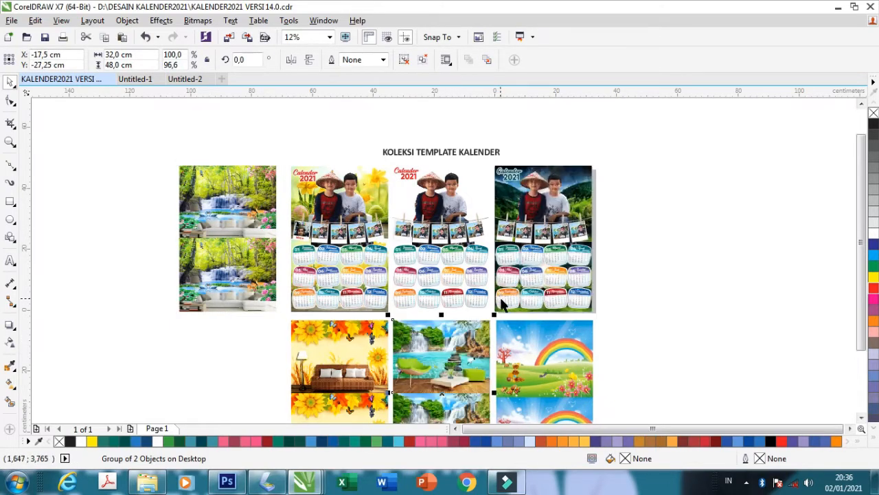
pyautogui.hotkey('ctrl', 'z')
pyautogui.click(669, 298)
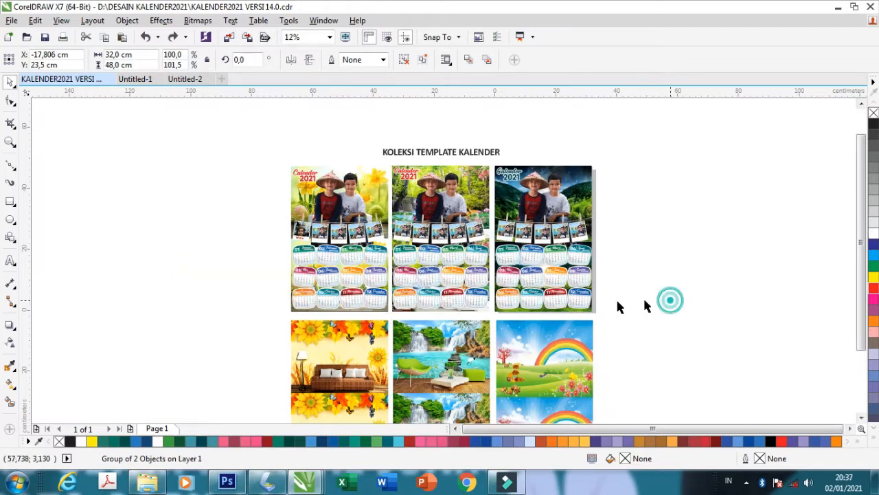
# Step: Align the waterfall background's centre horizontally and vertically with the second calendar's forest background
pyautogui.click(459, 354)
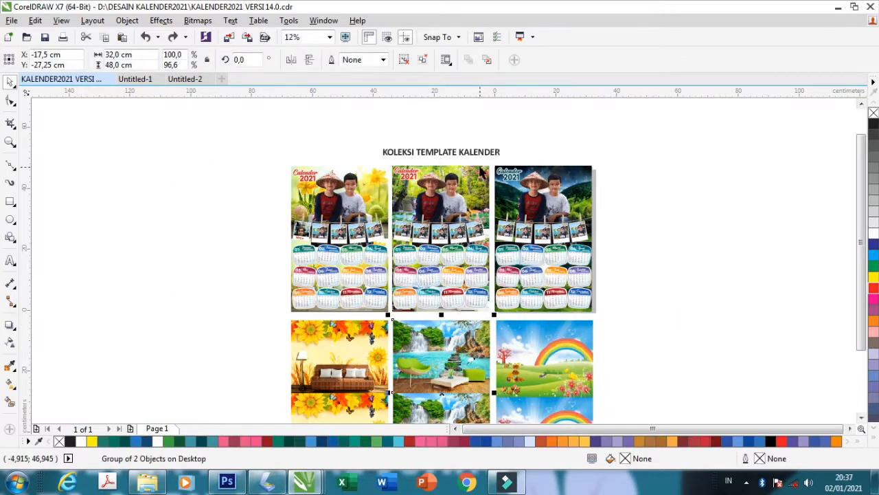
pyautogui.keyDown('shift'); pyautogui.click(480, 168); pyautogui.keyUp('shift')
pyautogui.press('c')
pyautogui.press('e')
pyautogui.click(614, 212)
pyautogui.click(482, 183)
pyautogui.click(482, 182)
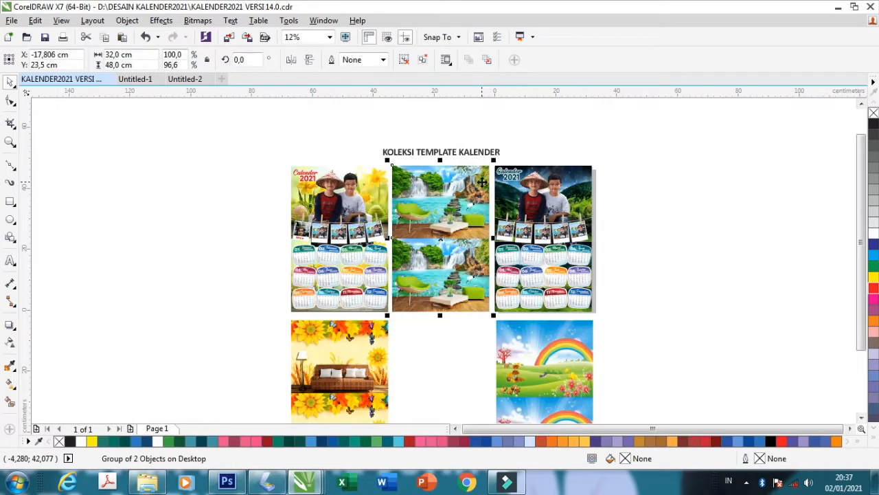
# Step: Try moving the waterfall background away from the second calendar, and undo the moves and its vertical alignment
pyautogui.moveTo(450, 217); pyautogui.dragTo(448, 217)
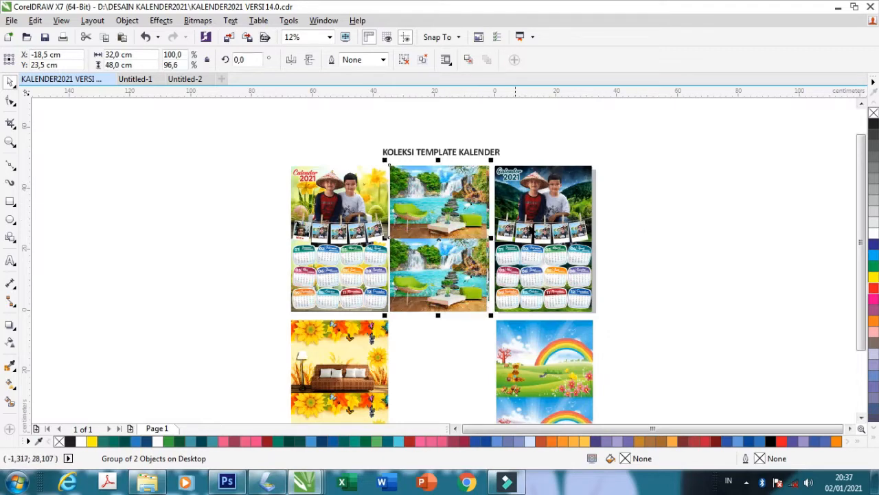
pyautogui.click(653, 243)
pyautogui.moveTo(468, 200); pyautogui.dragTo(728, 248)
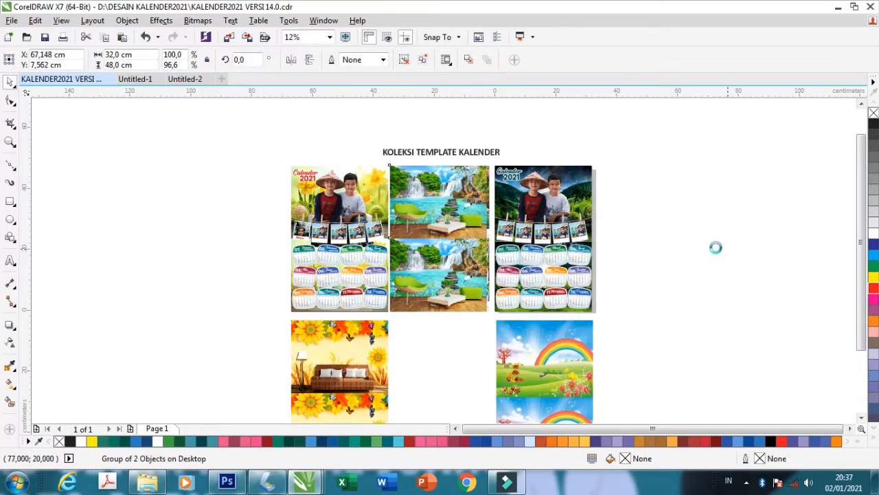
pyautogui.hotkey('ctrl', 'z')
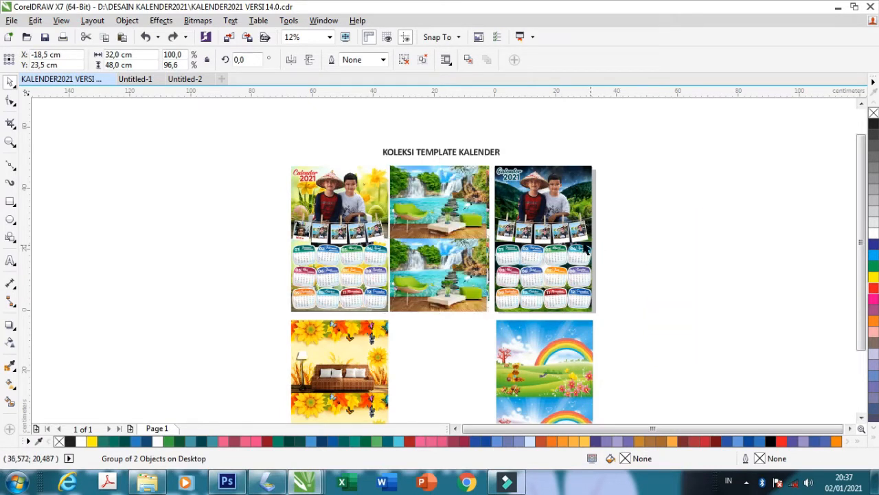
pyautogui.hotkey('ctrl', 'z')
pyautogui.click(677, 257)
# Step: Ungroup the third calendar and move its dark mountain background with the title aside, right of the calendar
pyautogui.moveTo(583, 173); pyautogui.dragTo(680, 186)
pyautogui.hotkey('ctrl', 'z')
pyautogui.rightClick(577, 193)
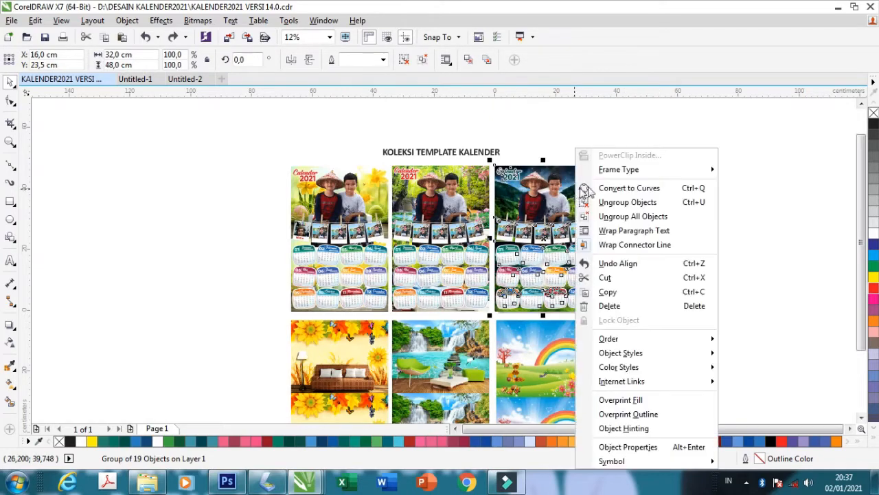
pyautogui.click(632, 204)
pyautogui.moveTo(587, 187); pyautogui.dragTo(730, 220)
pyautogui.click(794, 252)
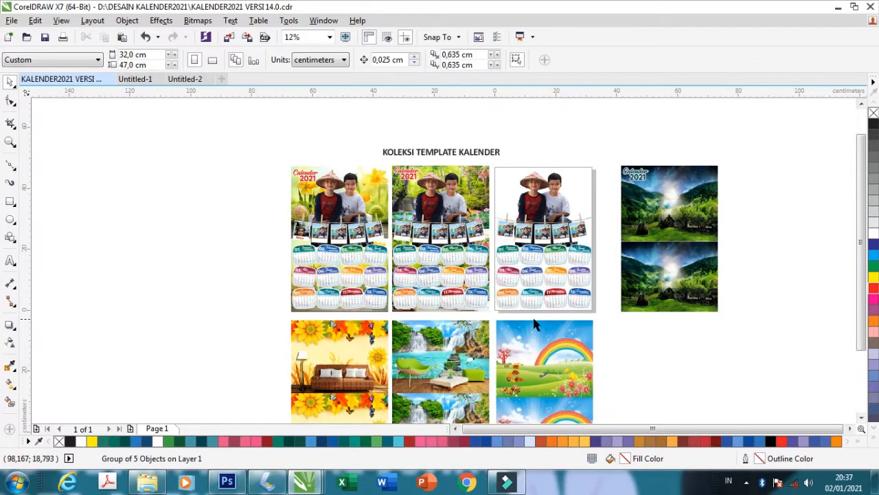
# Step: Undo the ungrouping, ungroup the third calendar again and move only its dark mountain background aside, without the title
pyautogui.hotkey('ctrl', 'z')
pyautogui.rightClick(586, 180)
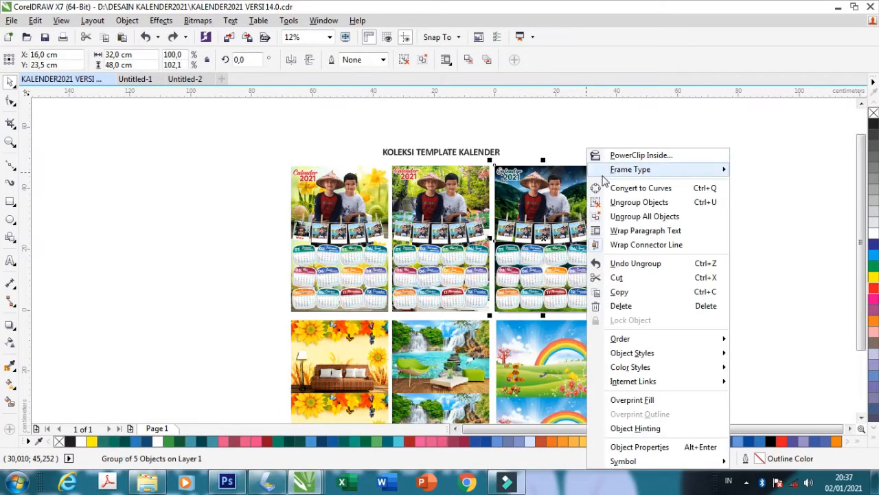
pyautogui.click(633, 199)
pyautogui.click(698, 213)
pyautogui.moveTo(582, 172); pyautogui.dragTo(682, 217)
# Step: Move the waterfall background from the row below onto the third calendar's page
pyautogui.click(450, 343)
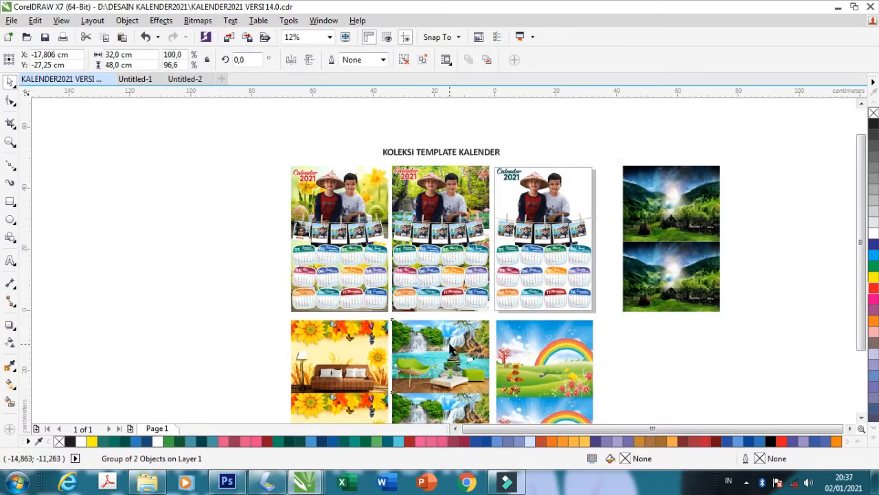
pyautogui.moveTo(449, 349); pyautogui.dragTo(552, 193)
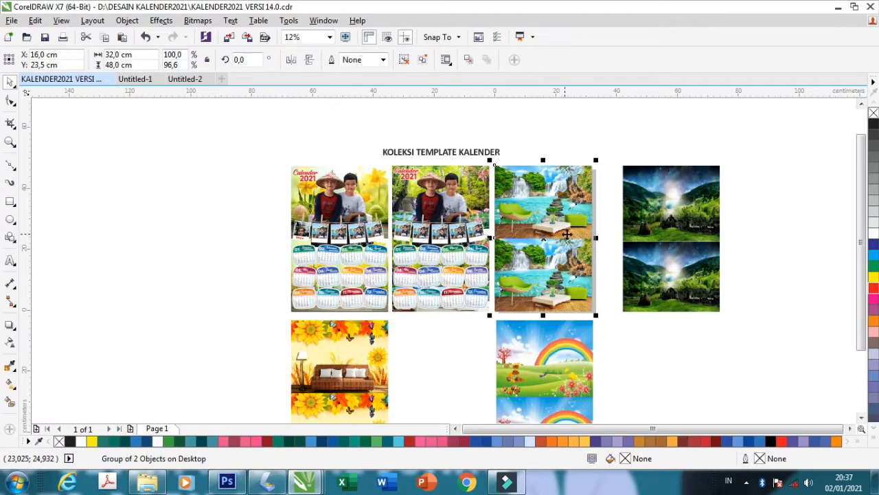
pyautogui.scroll(3, 576, 183)
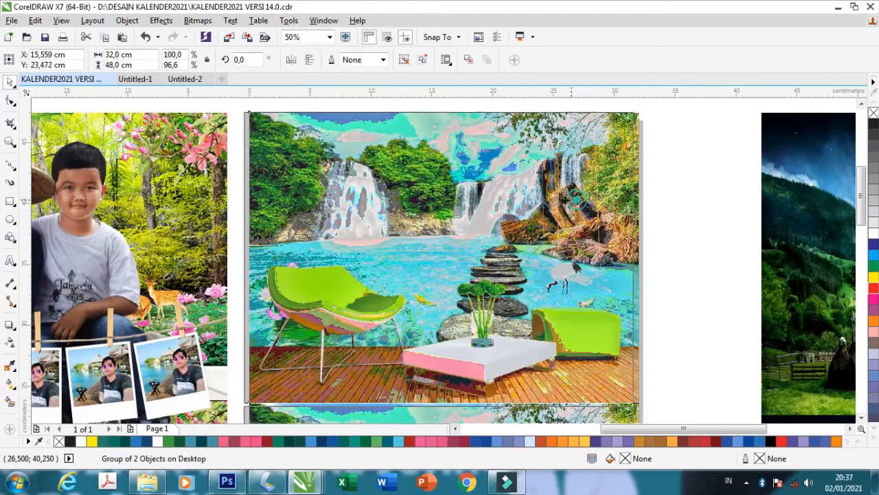
# Step: Send the waterfall background to the back of the layer and line it up with the third calendar's page edges
pyautogui.rightClick(553, 200)
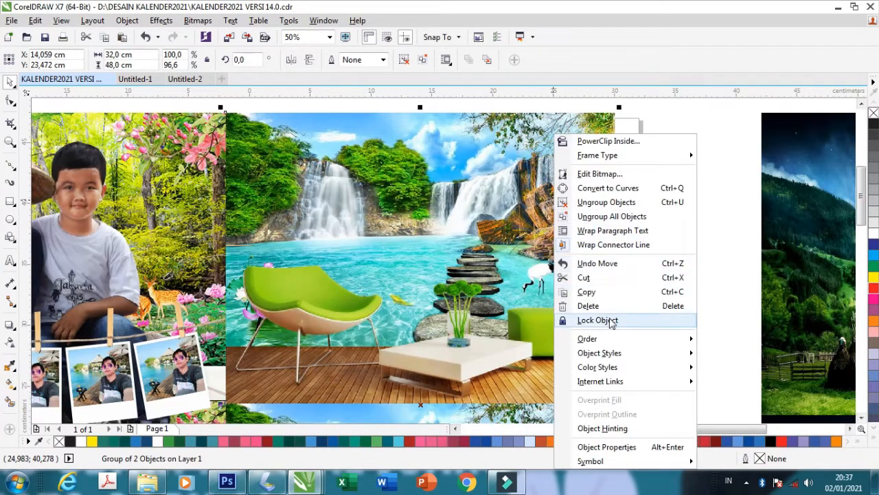
pyautogui.moveTo(621, 344)
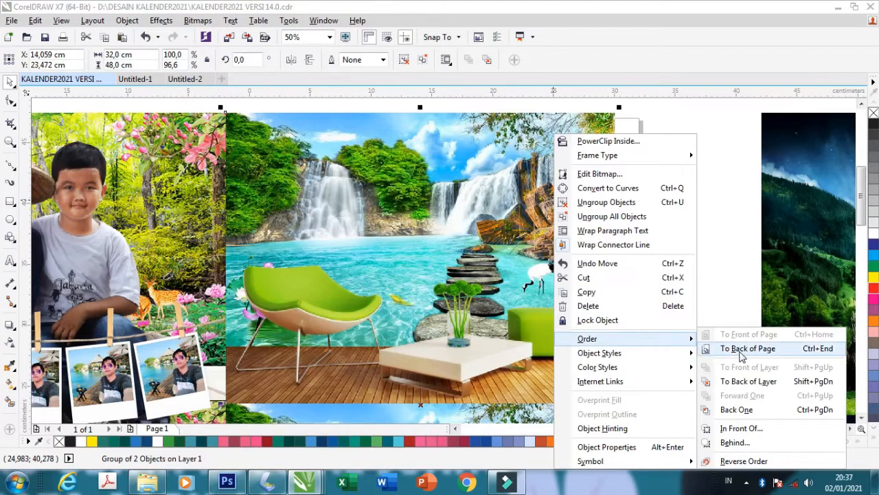
pyautogui.click(748, 381)
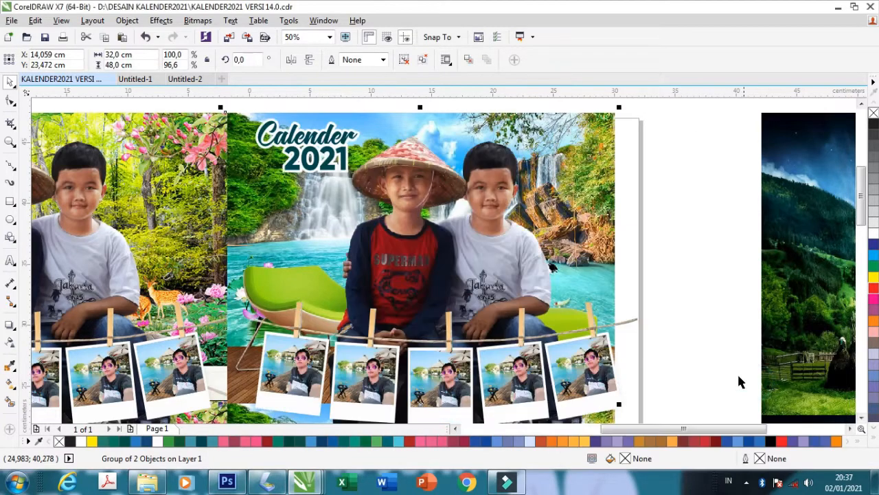
pyautogui.click(604, 124)
pyautogui.moveTo(602, 121); pyautogui.dragTo(626, 123)
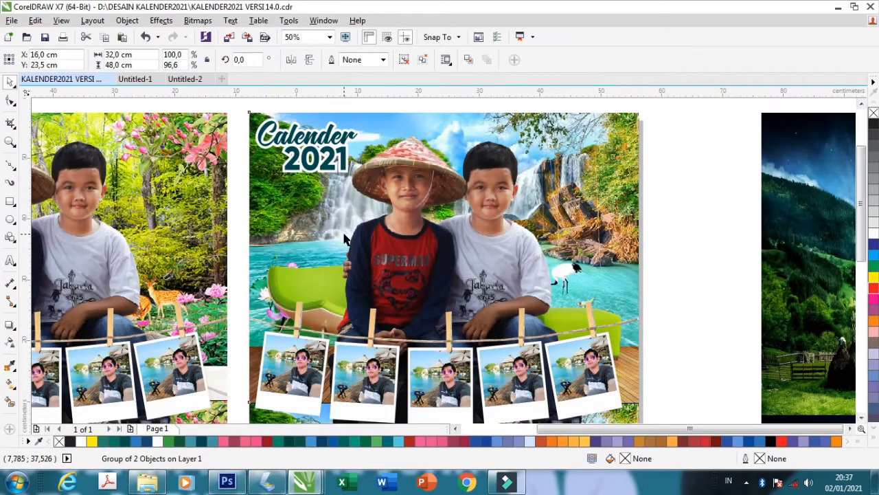
# Step: Move the dark mountain background into the empty slot below the second calendar
pyautogui.scroll(-1, 345, 236)
pyautogui.scroll(-1, 443, 223)
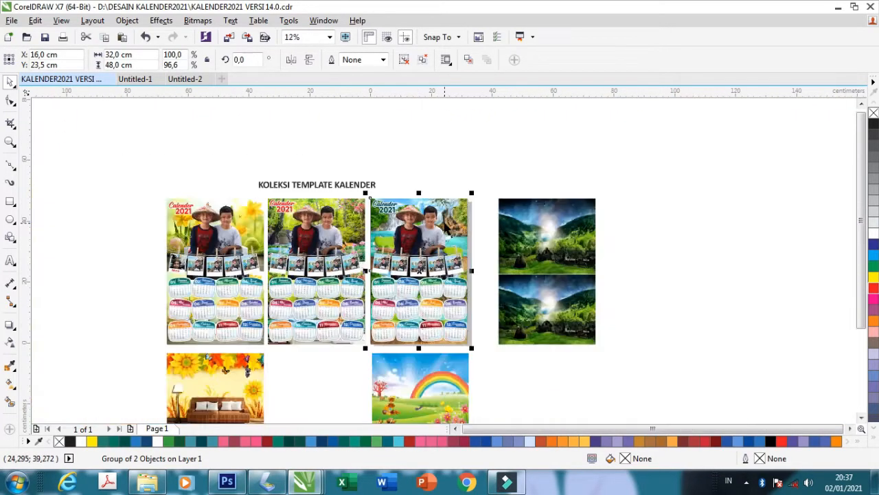
pyautogui.moveTo(416, 234); pyautogui.dragTo(312, 381)
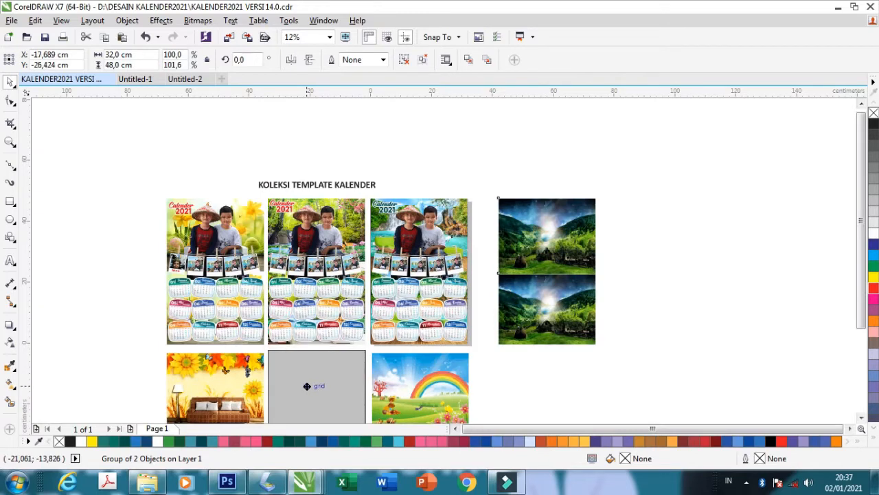
pyautogui.click(520, 269)
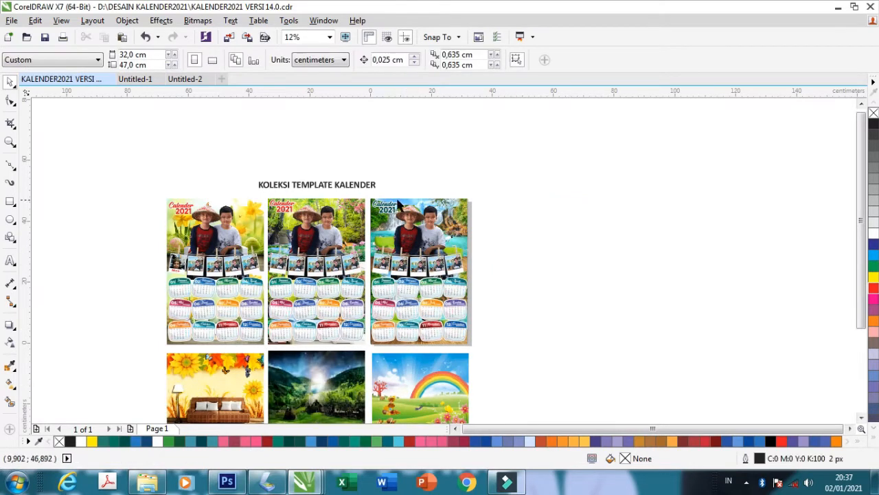
# Step: Recolour the third calendar's "Calender 2021" title text red, keeping its white outline
pyautogui.scroll(1, 393, 201)
pyautogui.scroll(3, 377, 206)
pyautogui.click(389, 222)
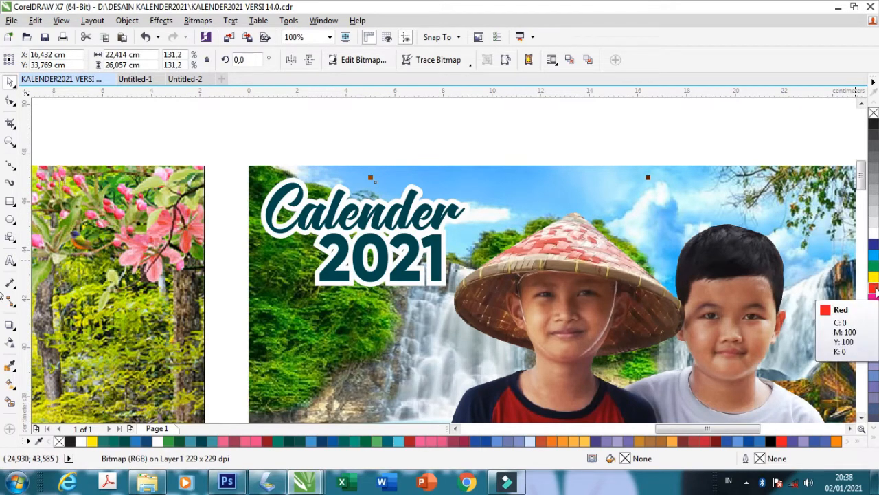
pyautogui.moveTo(232, 129); pyautogui.dragTo(555, 331)
pyautogui.click(871, 289)
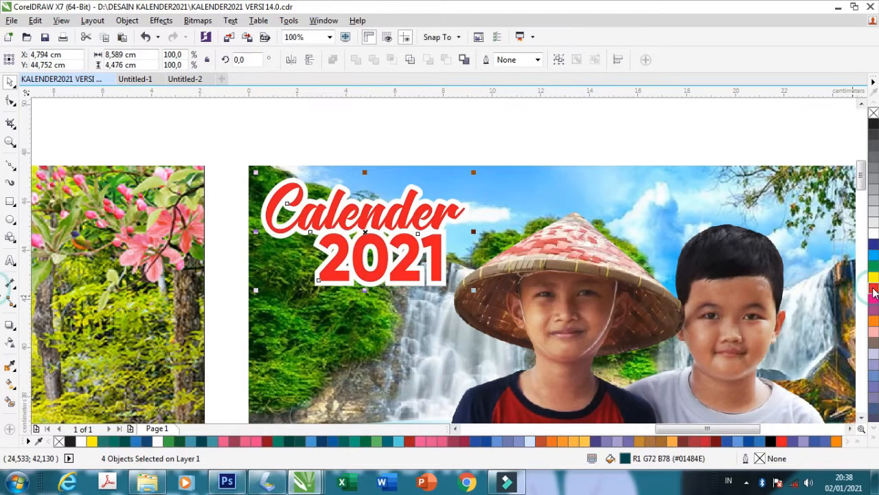
pyautogui.scroll(-1, 448, 129)
pyautogui.click(349, 101)
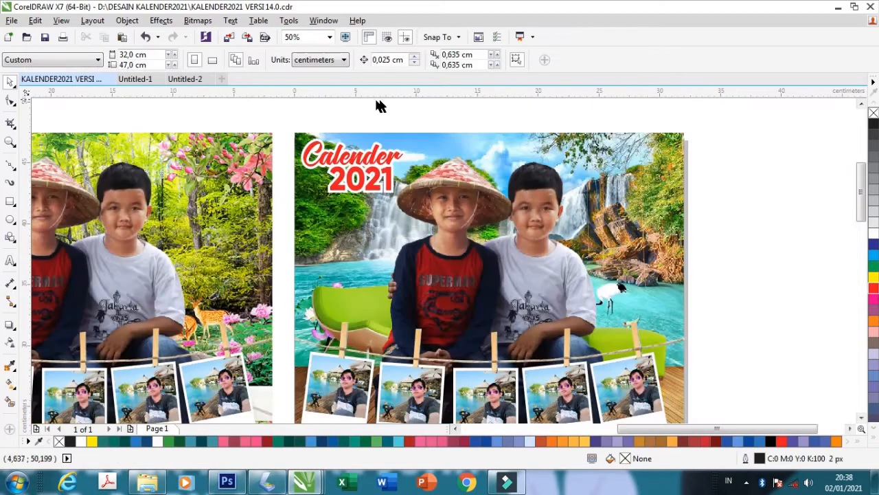
# Step: Replace the heading above the calendars with "SILAHKAN DOWNLOAD SEMOGA BERMANFAAT"
pyautogui.scroll(-1, 383, 102)
pyautogui.scroll(-1, 561, 204)
pyautogui.scroll(-1, 568, 211)
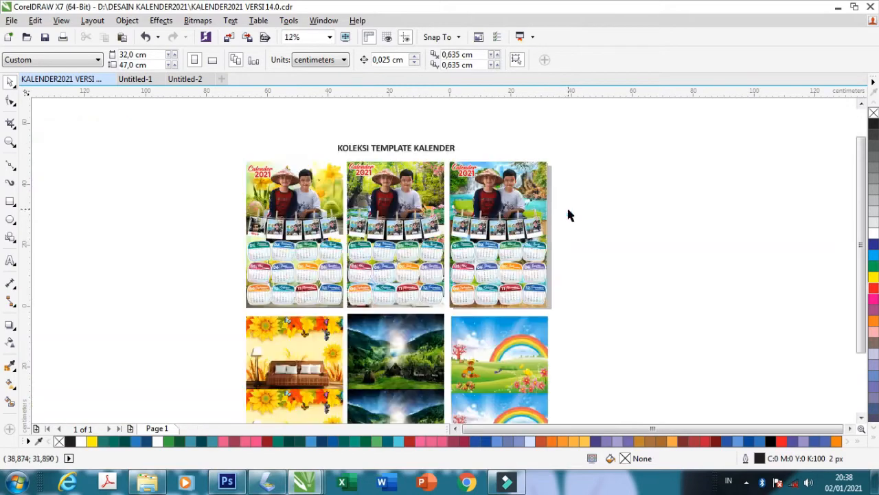
pyautogui.scroll(1, 230, 148)
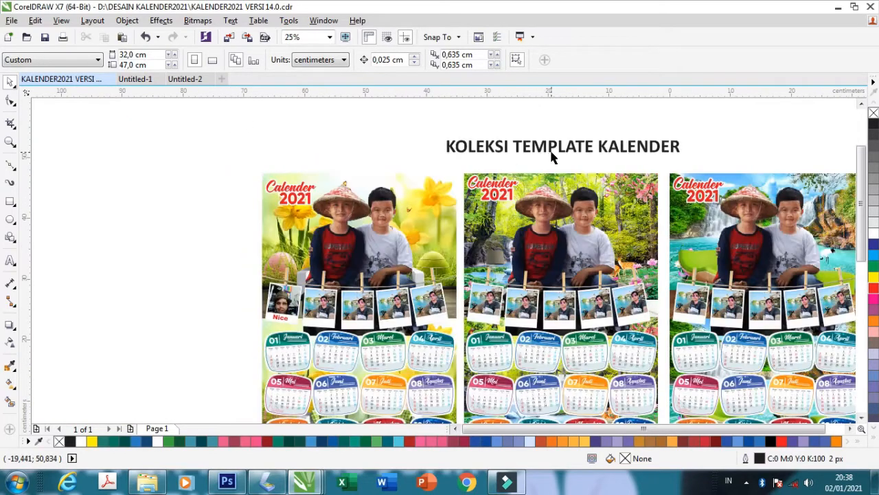
pyautogui.click(549, 147)
pyautogui.doubleClick(550, 147)
pyautogui.hotkey('ctrl', 'a')
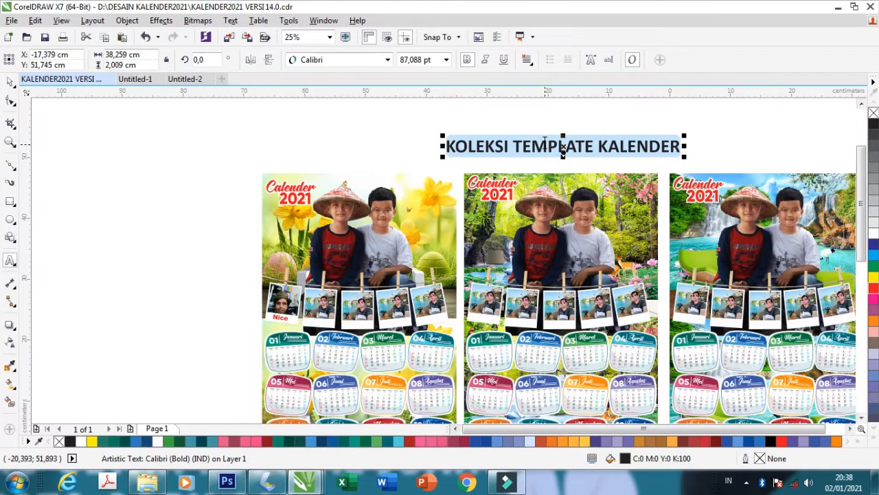
pyautogui.press('BackSpace')
pyautogui.press('capslock')
pyautogui.write('S')
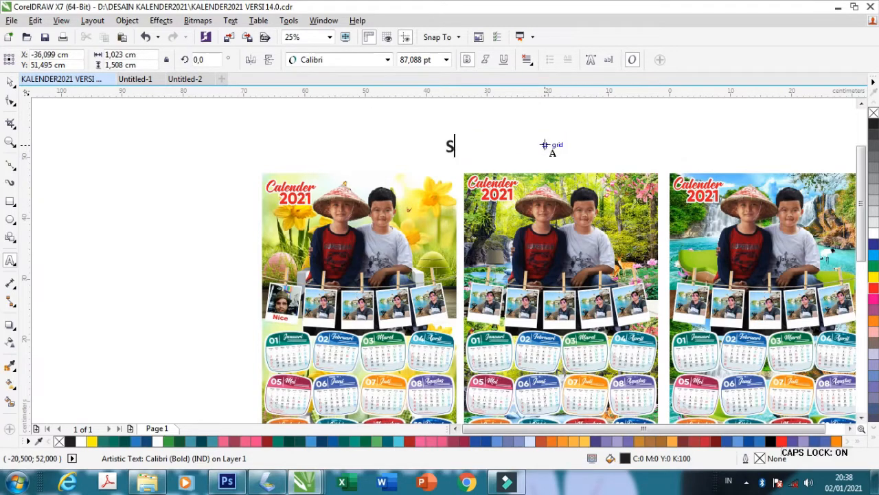
pyautogui.write('ILAH')
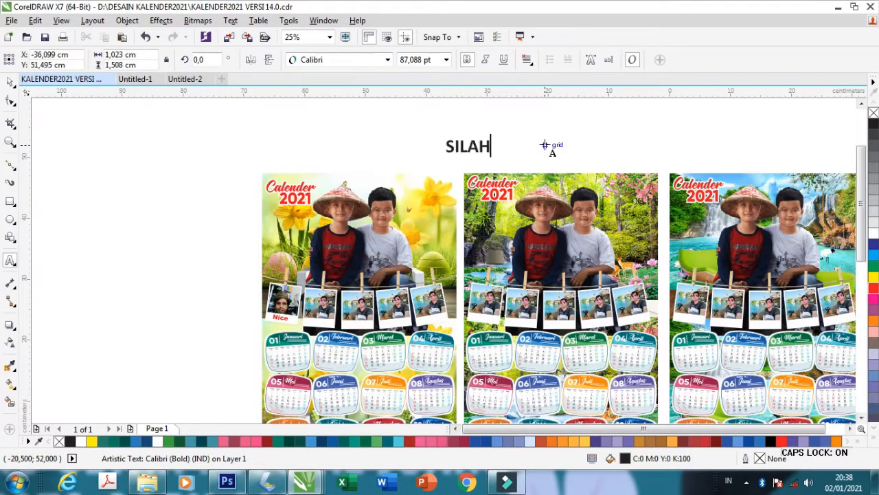
pyautogui.write('AN DOWNLOAD SK')
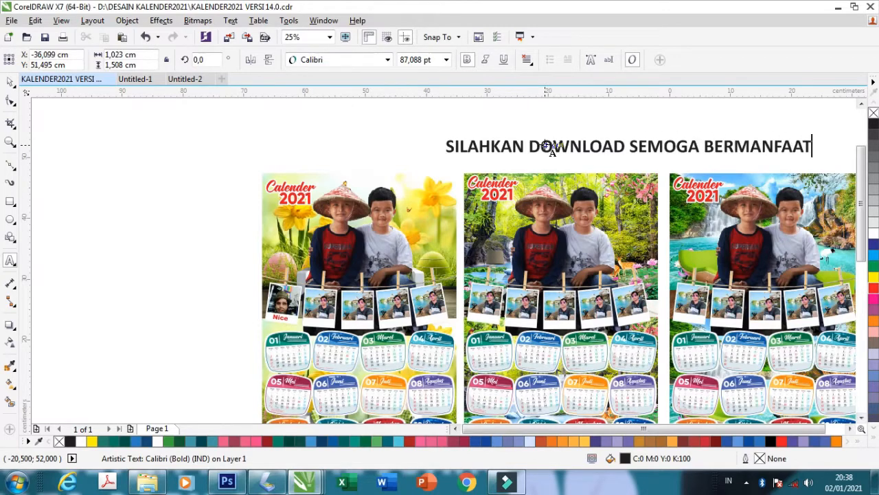
# Step: Shift the heading horizontally so it sits roughly centred above the three calendars
pyautogui.scroll(-2, 417, 142)
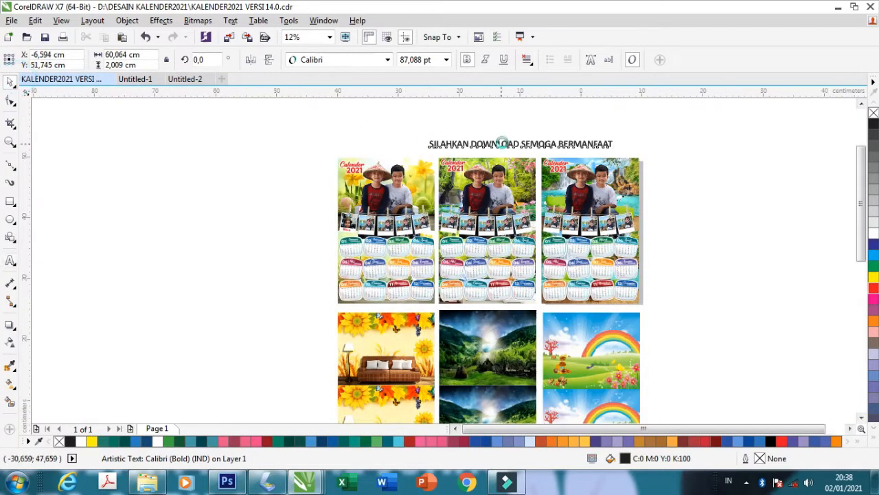
pyautogui.scroll(2, 504, 142)
pyautogui.moveTo(496, 143); pyautogui.dragTo(445, 145)
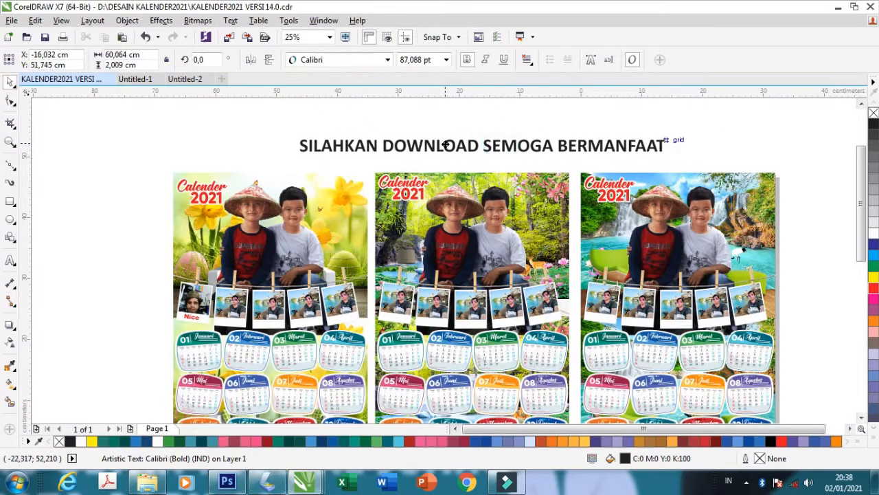
pyautogui.click(191, 138)
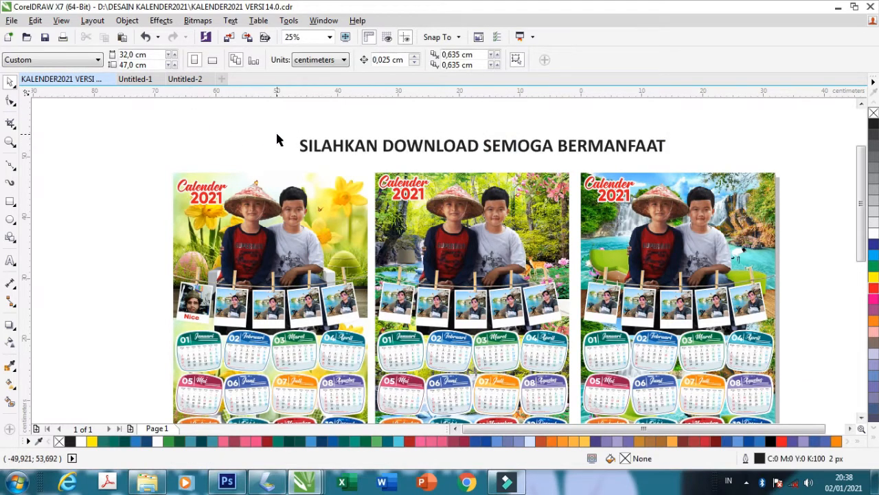
pyautogui.scroll(-2, 276, 140)
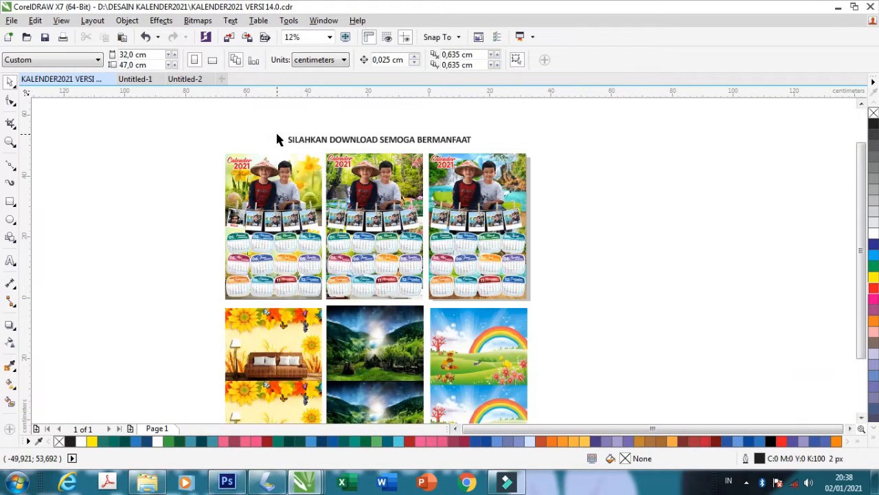